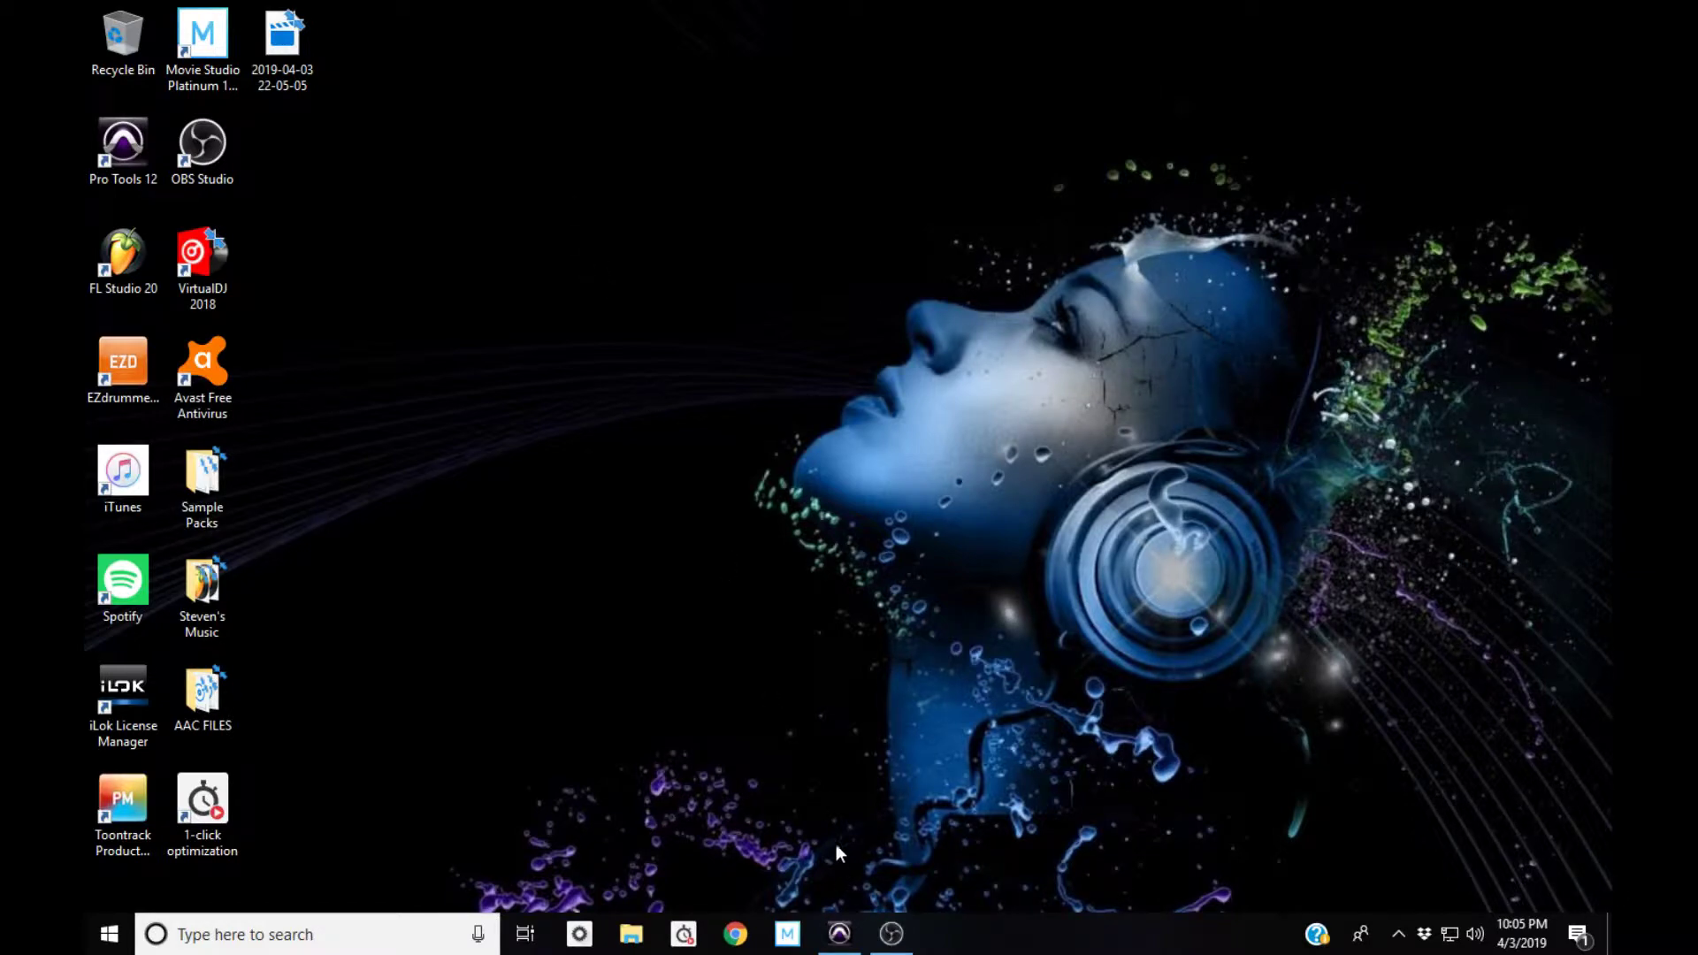
Step: Switch to Pro Tools and set up one new mono Audio Track in Samples for creation
click(839, 938)
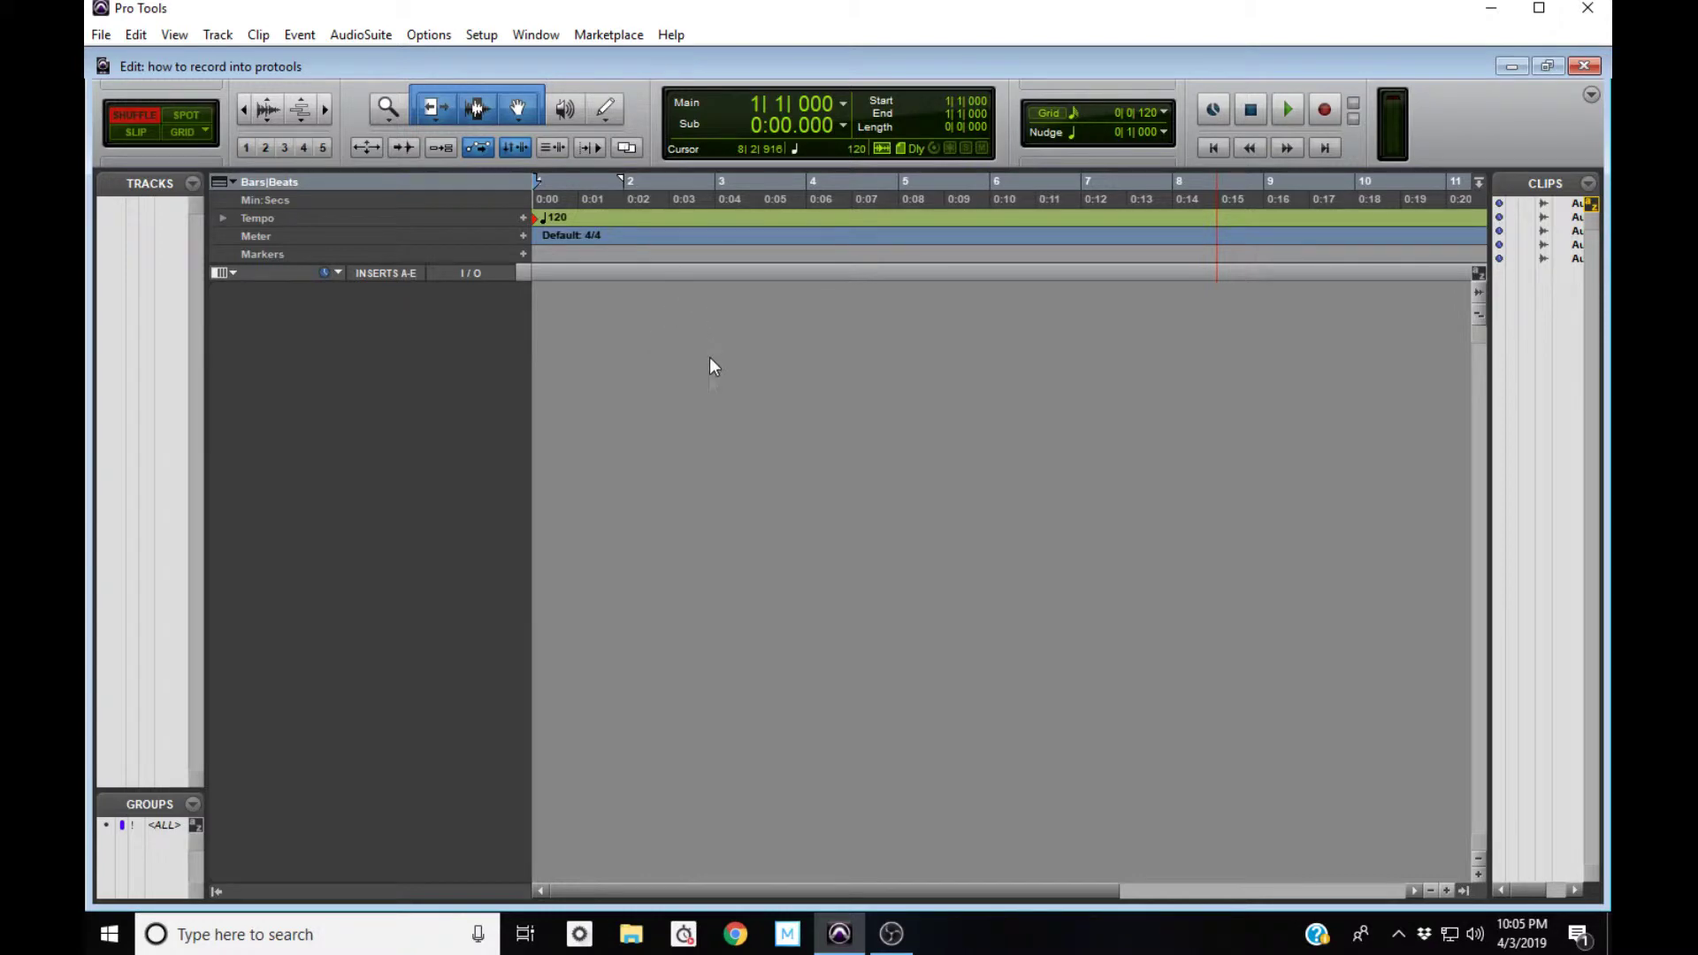
click(216, 35)
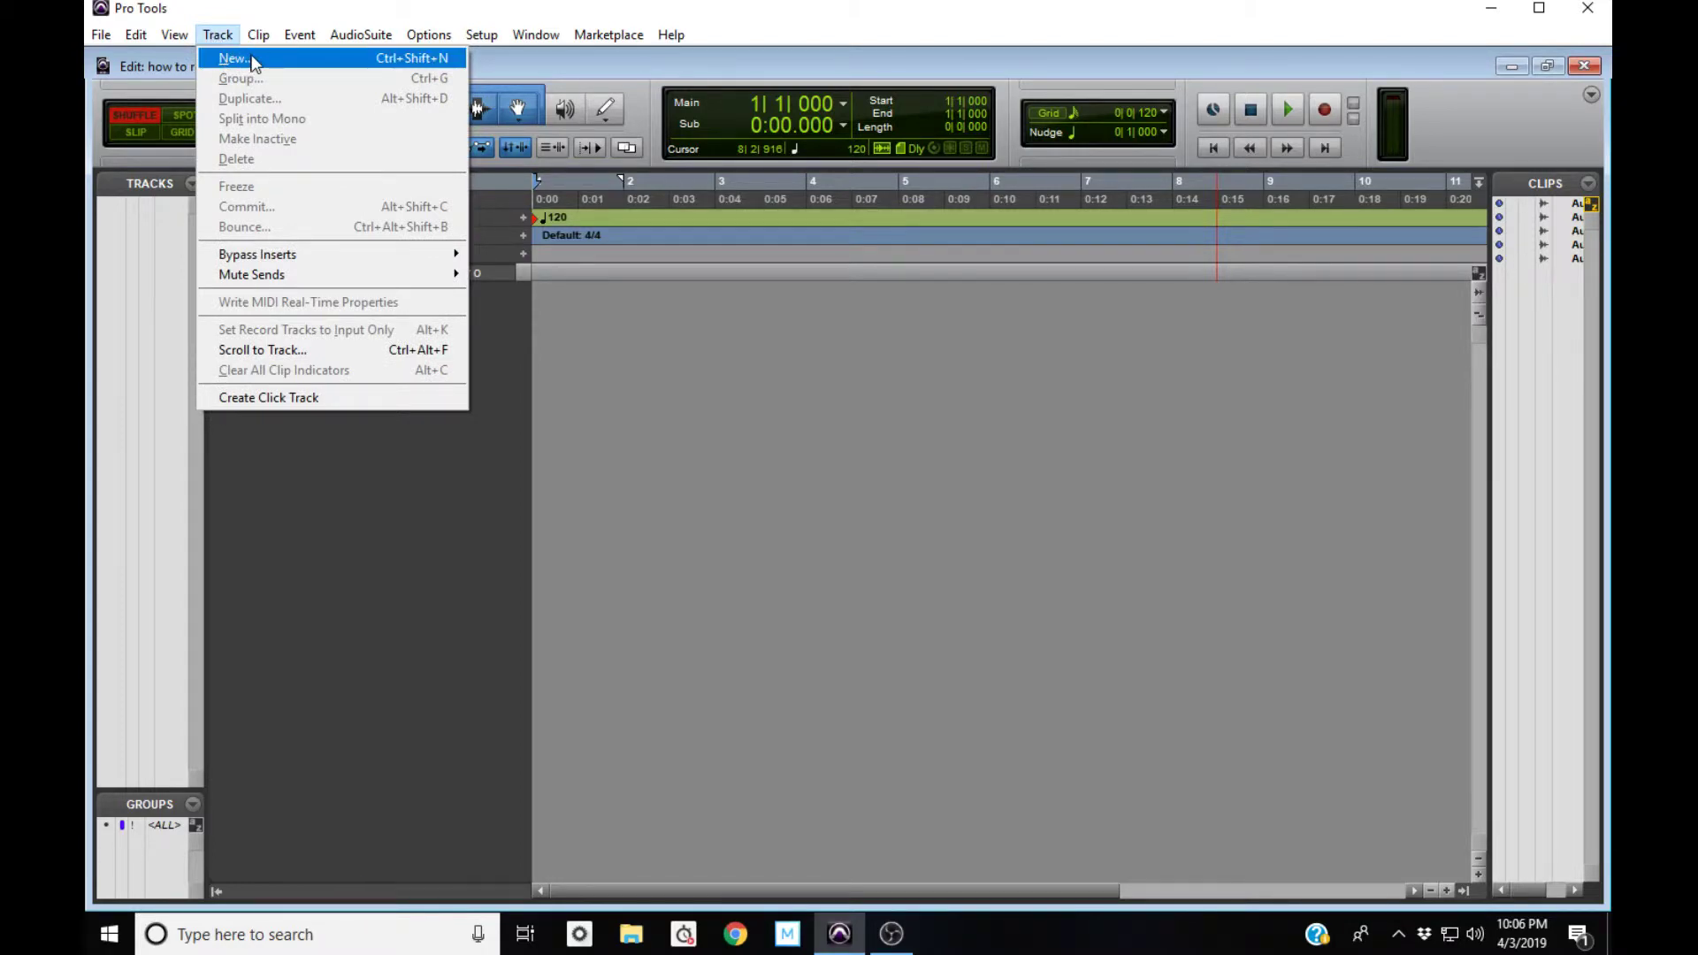
click(237, 59)
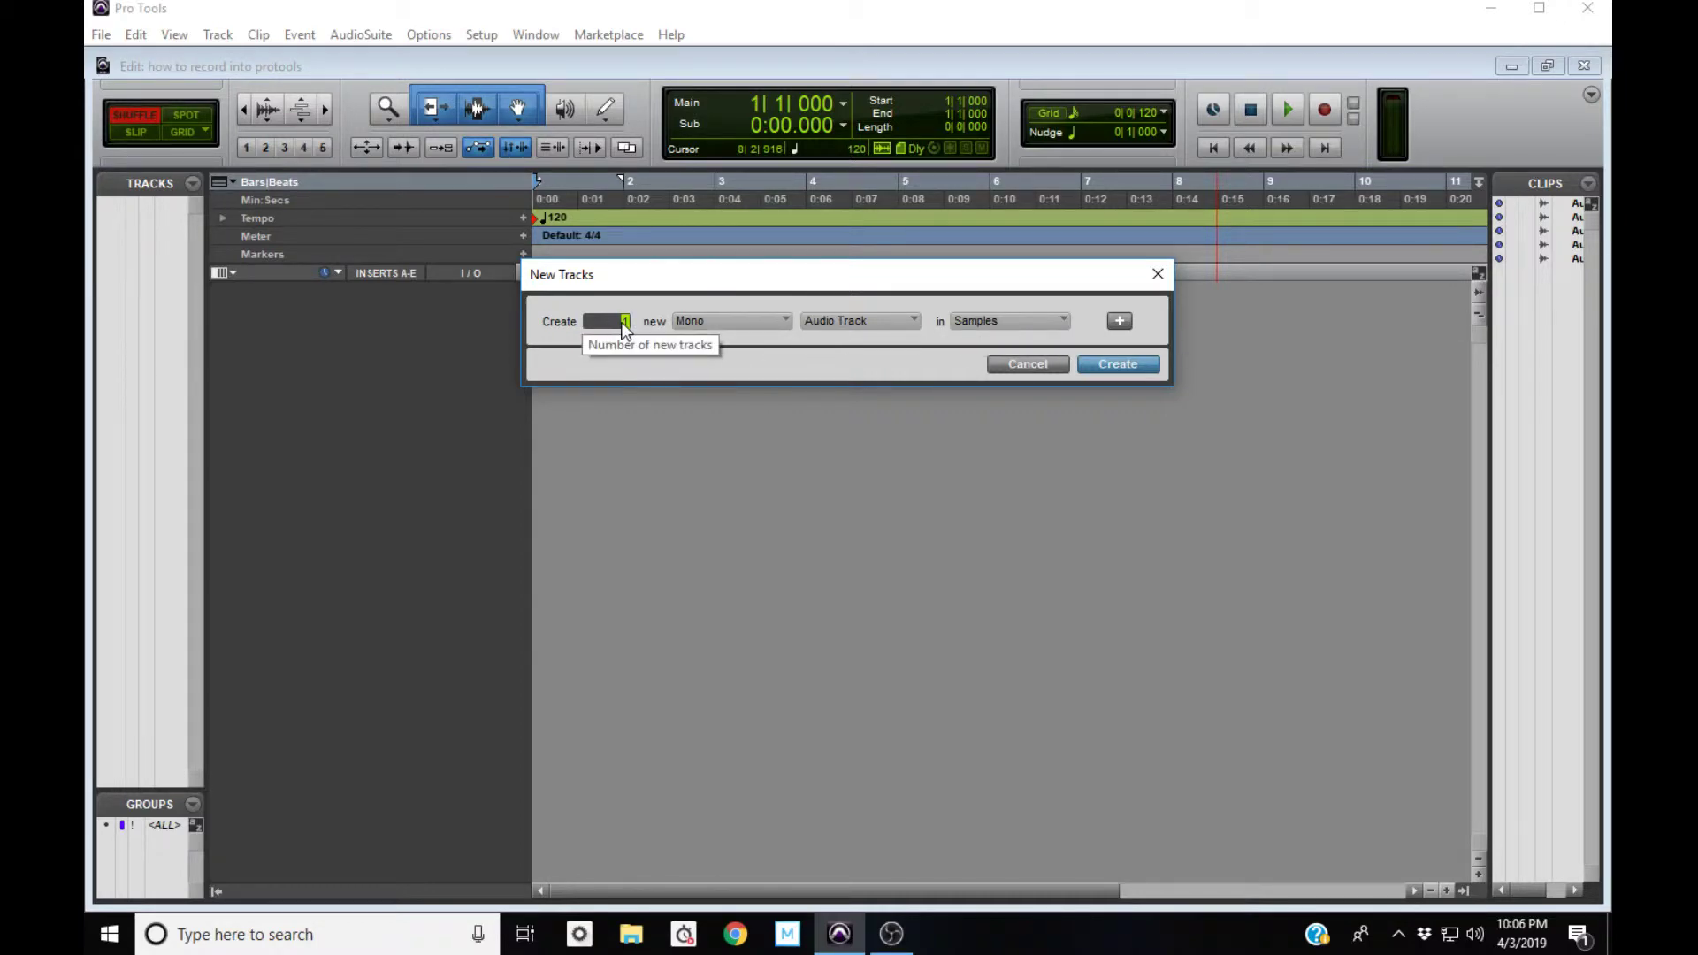
text(100)
click(695, 331)
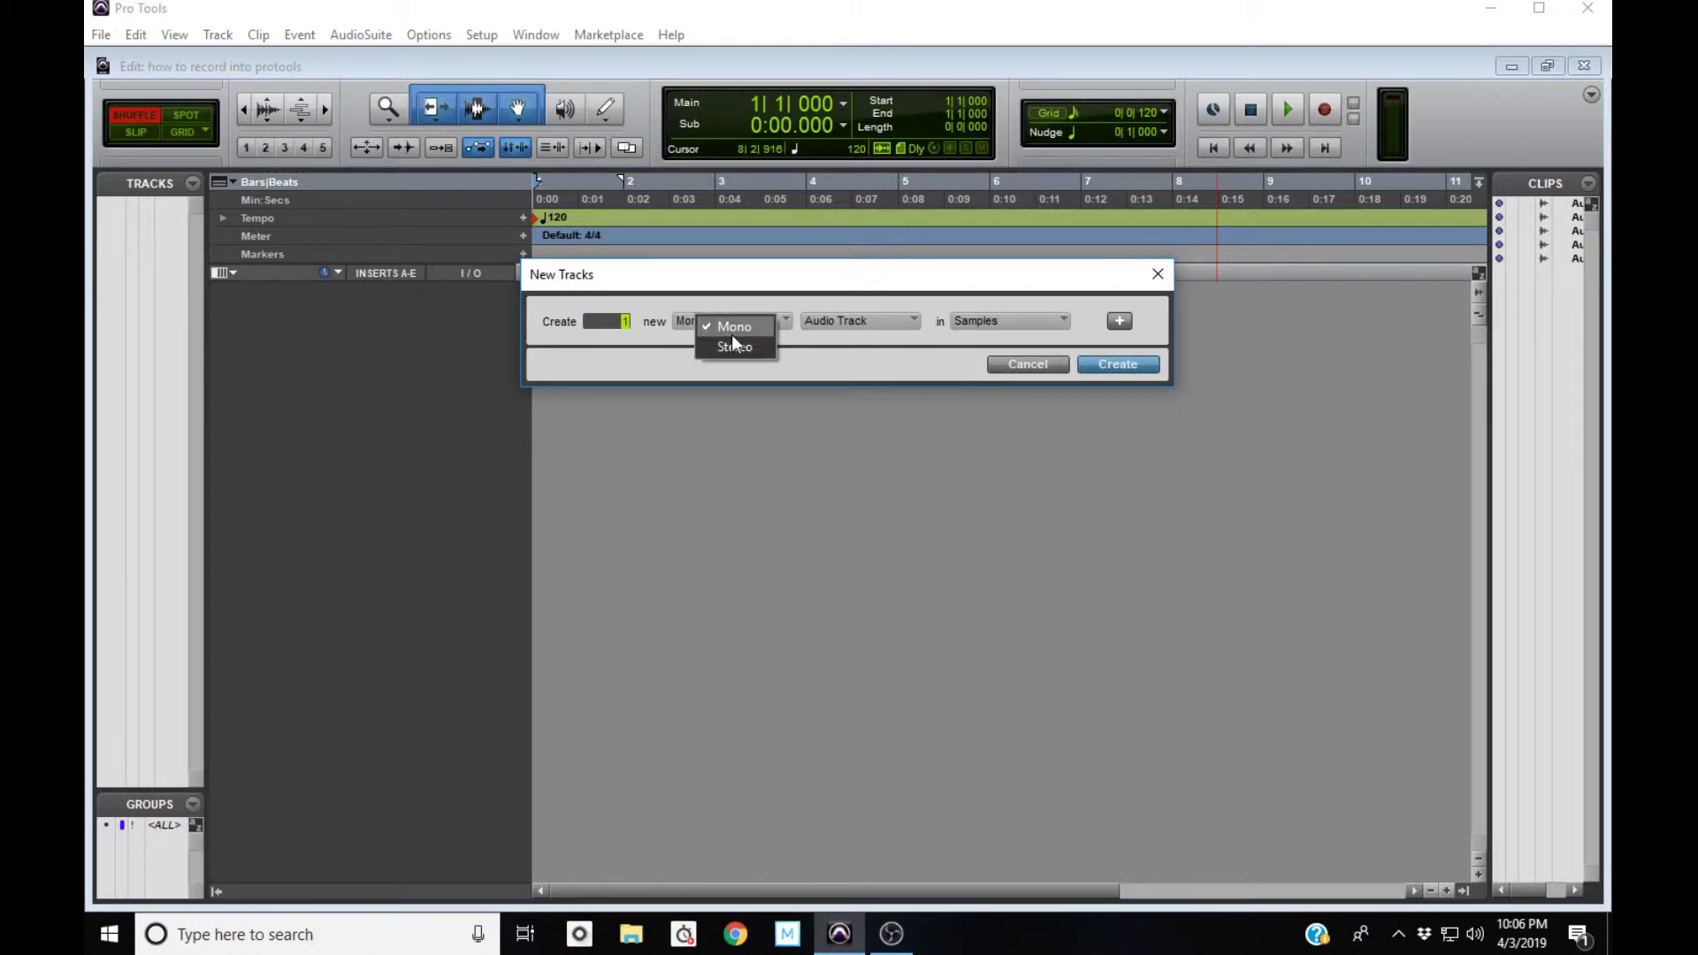
click(732, 348)
click(704, 322)
click(746, 329)
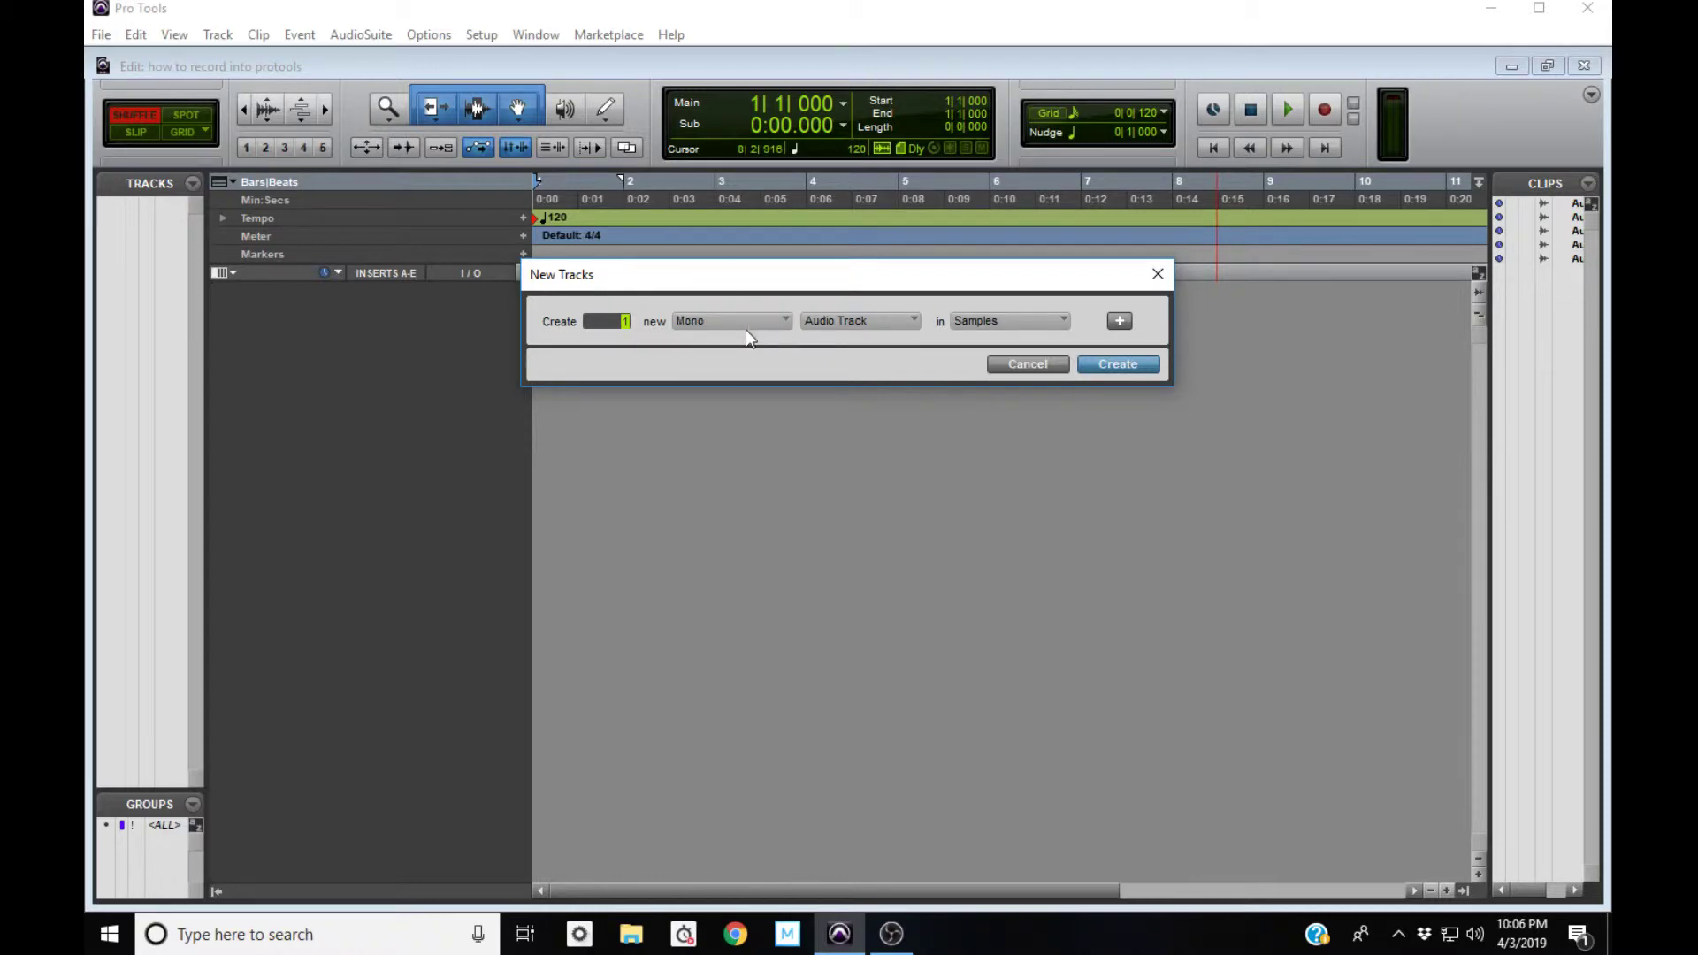
click(835, 326)
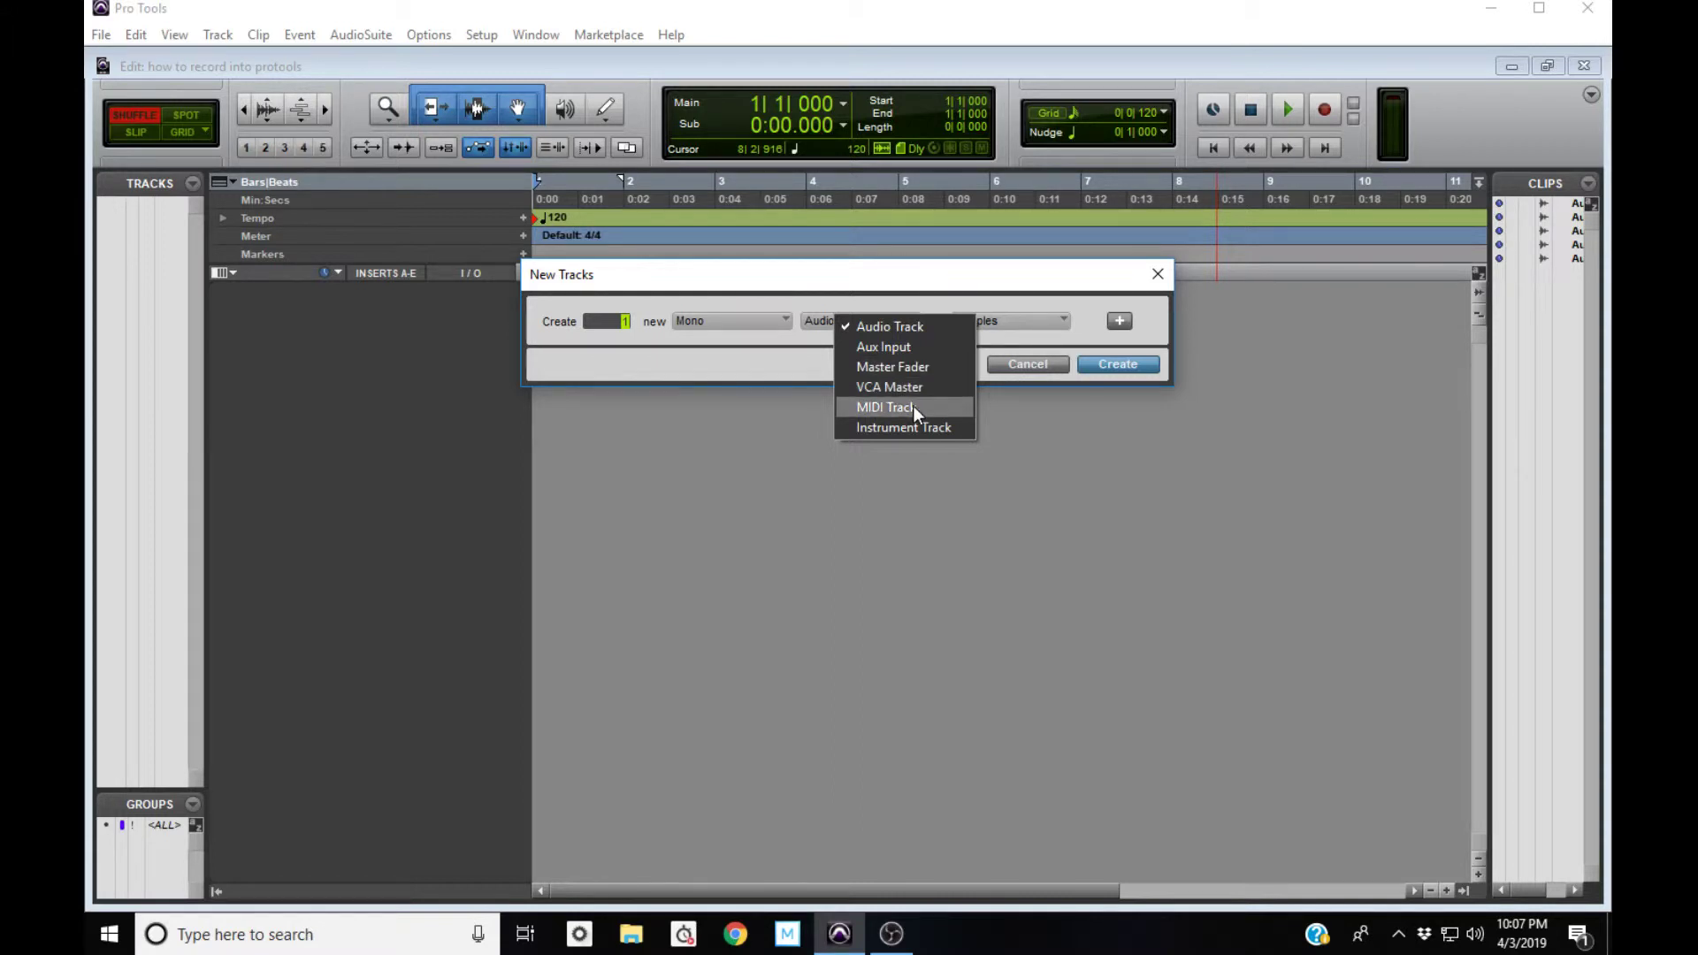
click(921, 329)
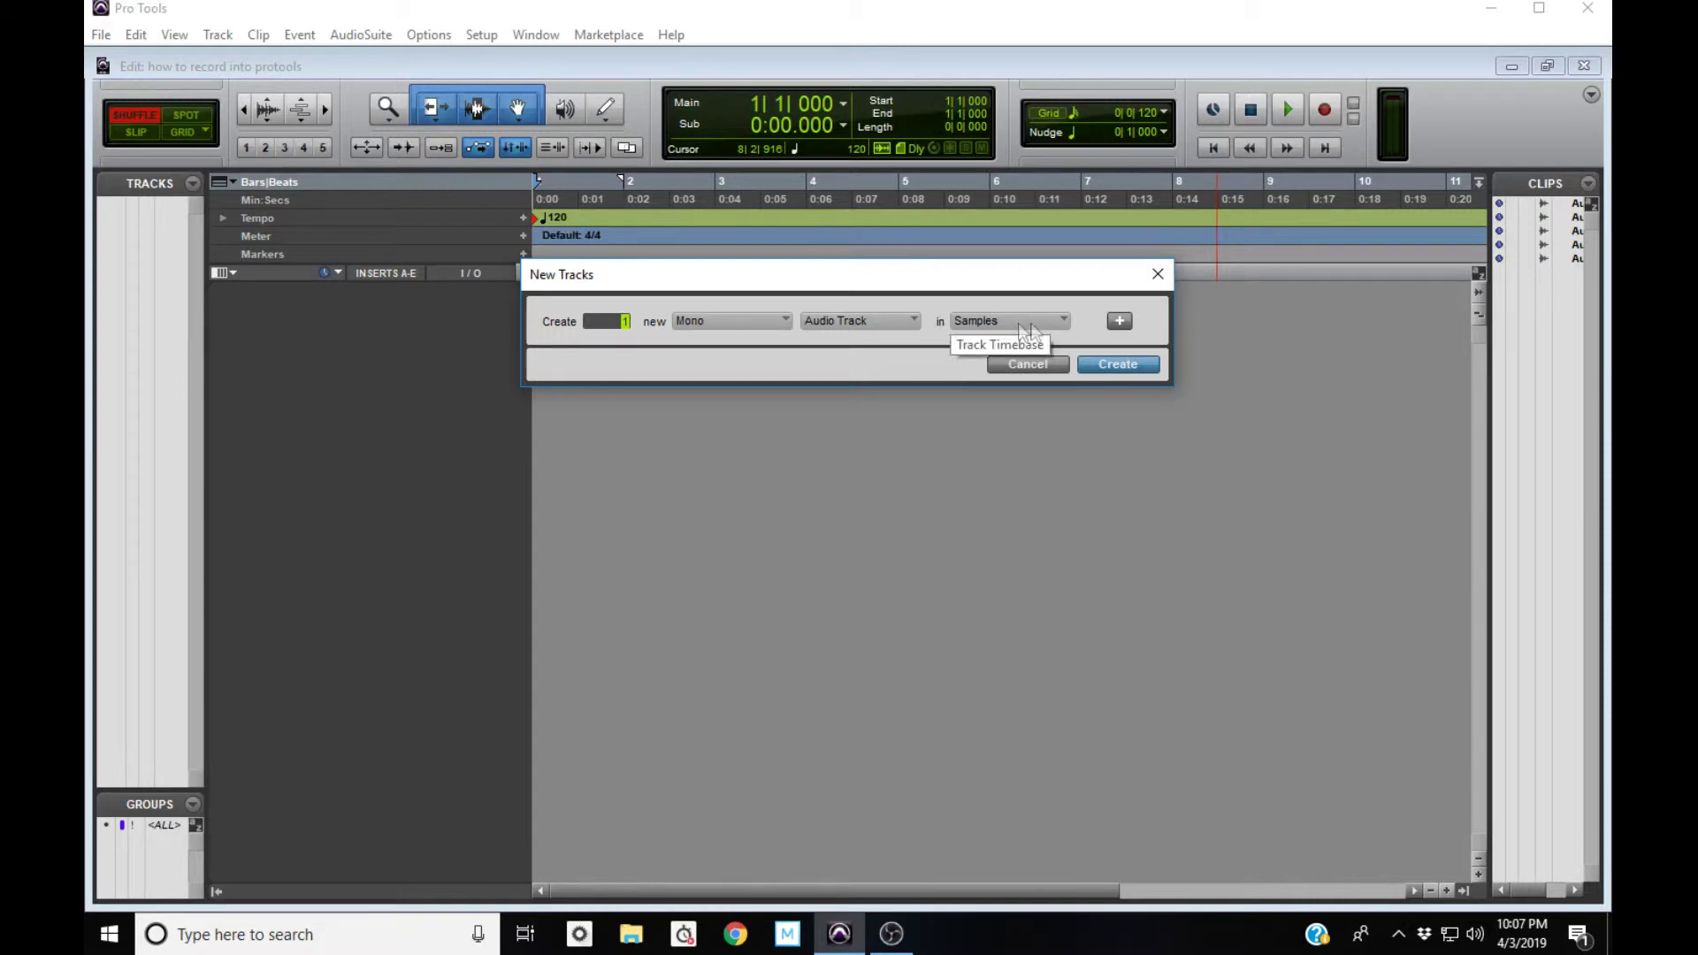
Step: Add one stereo Master Fader to the new-track request and create both tracks
click(1116, 322)
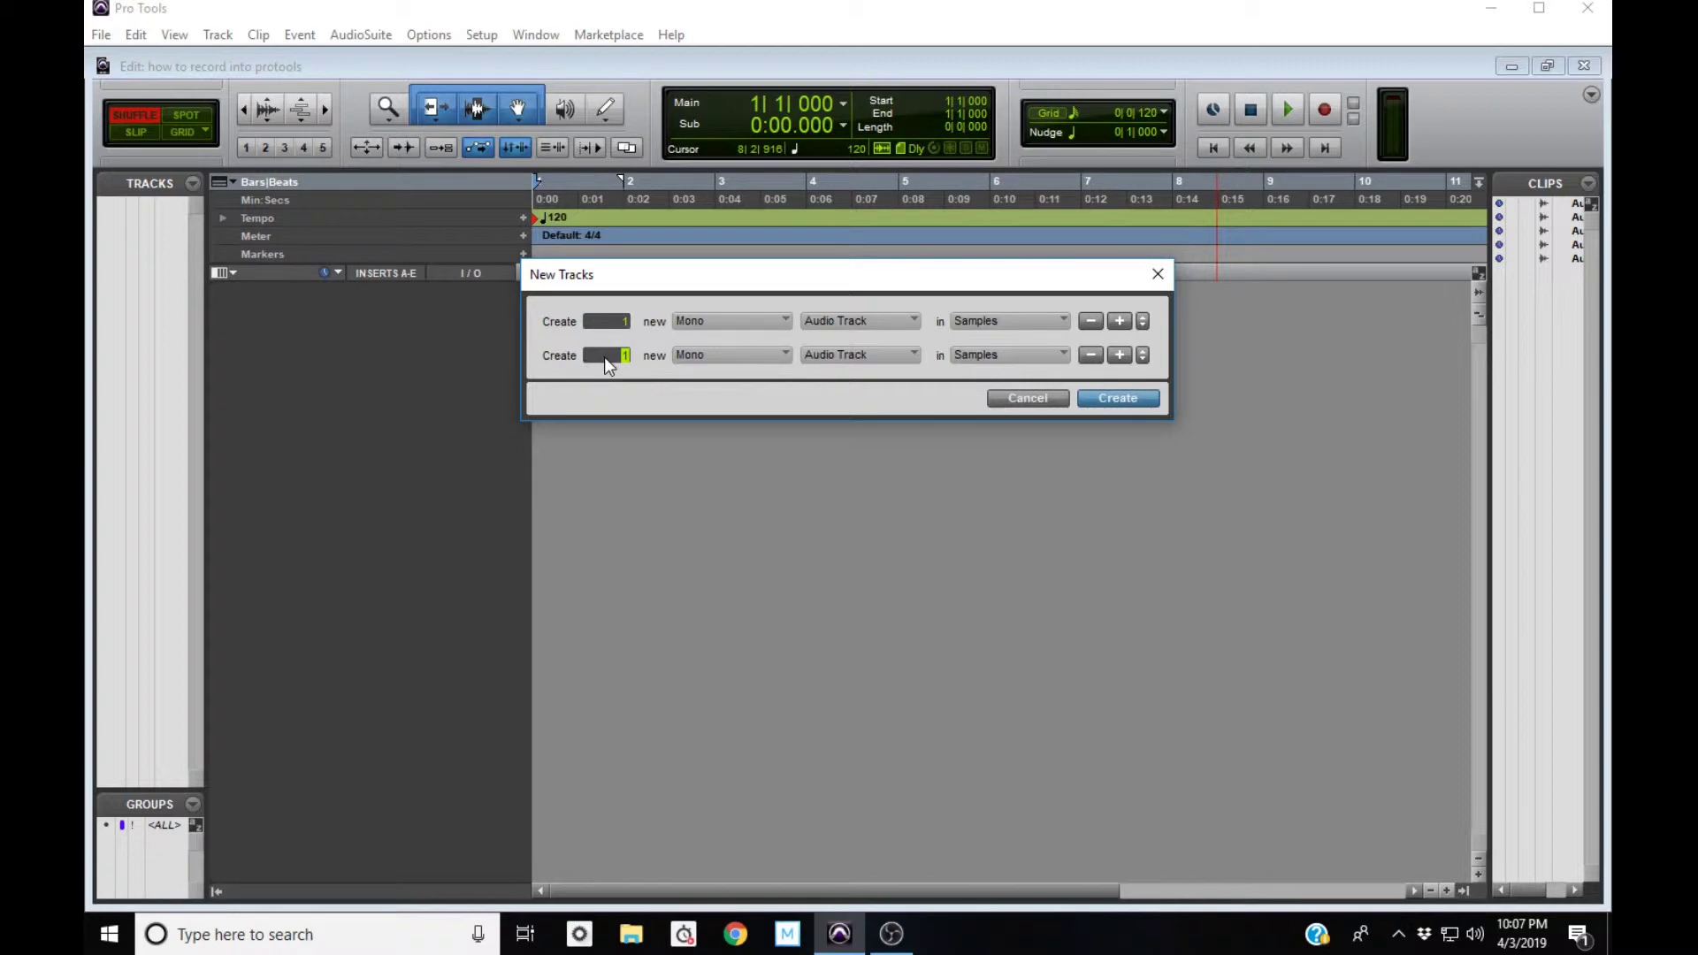
click(720, 354)
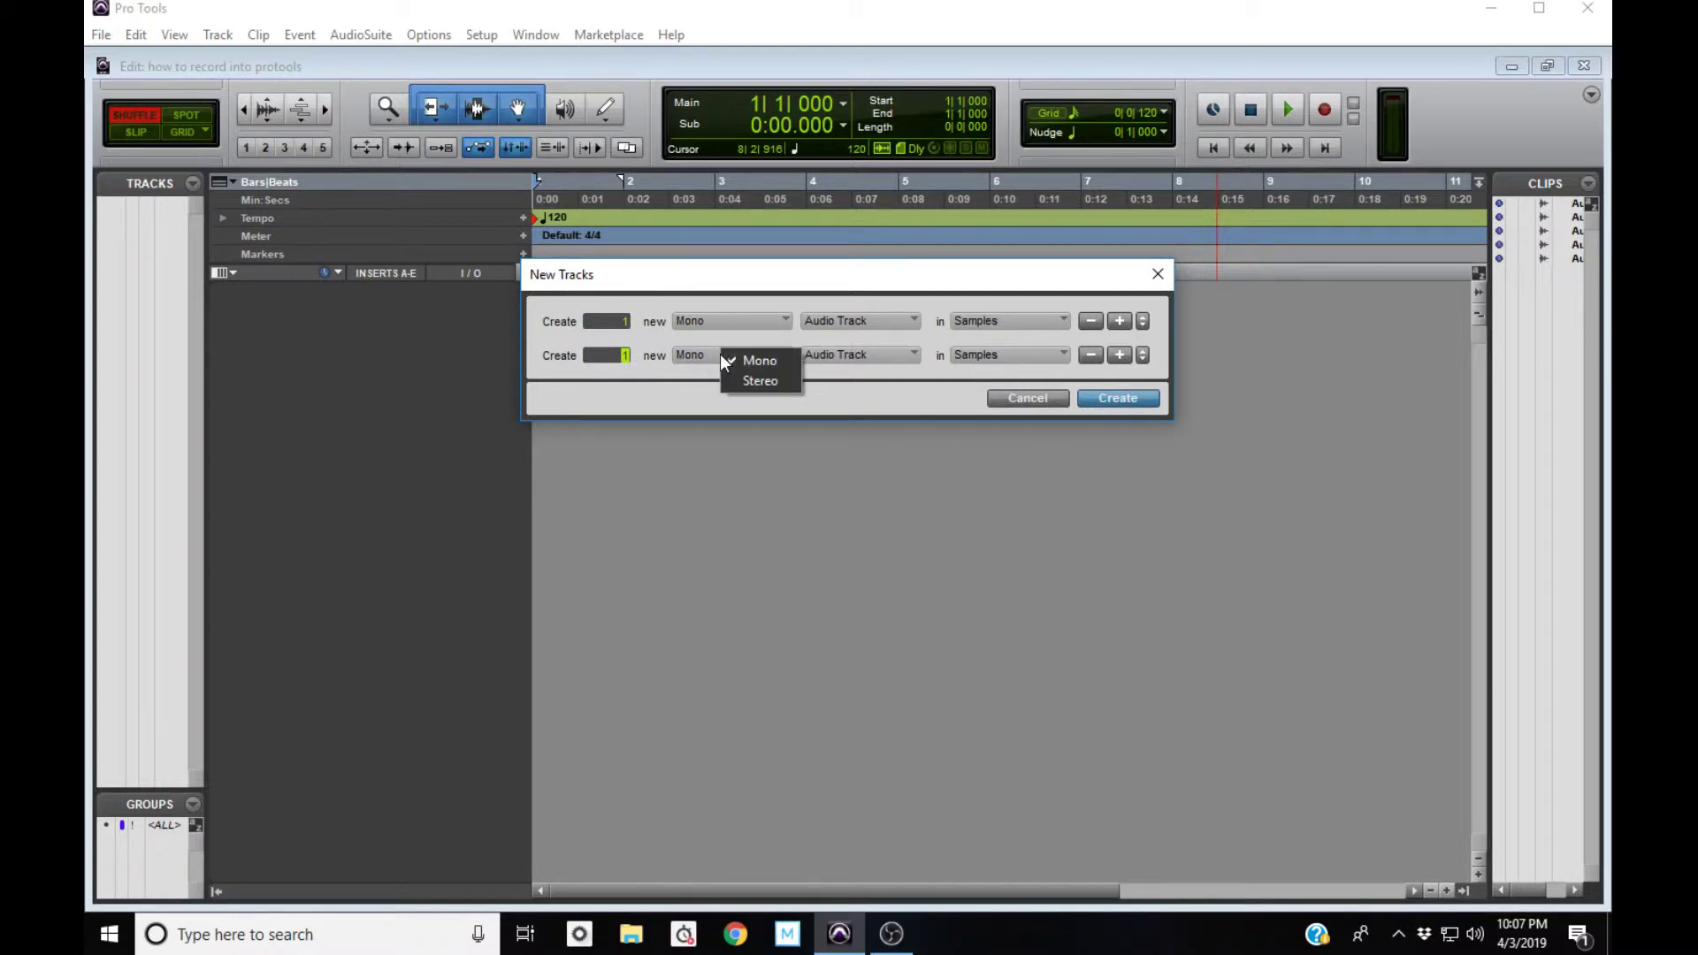
click(760, 381)
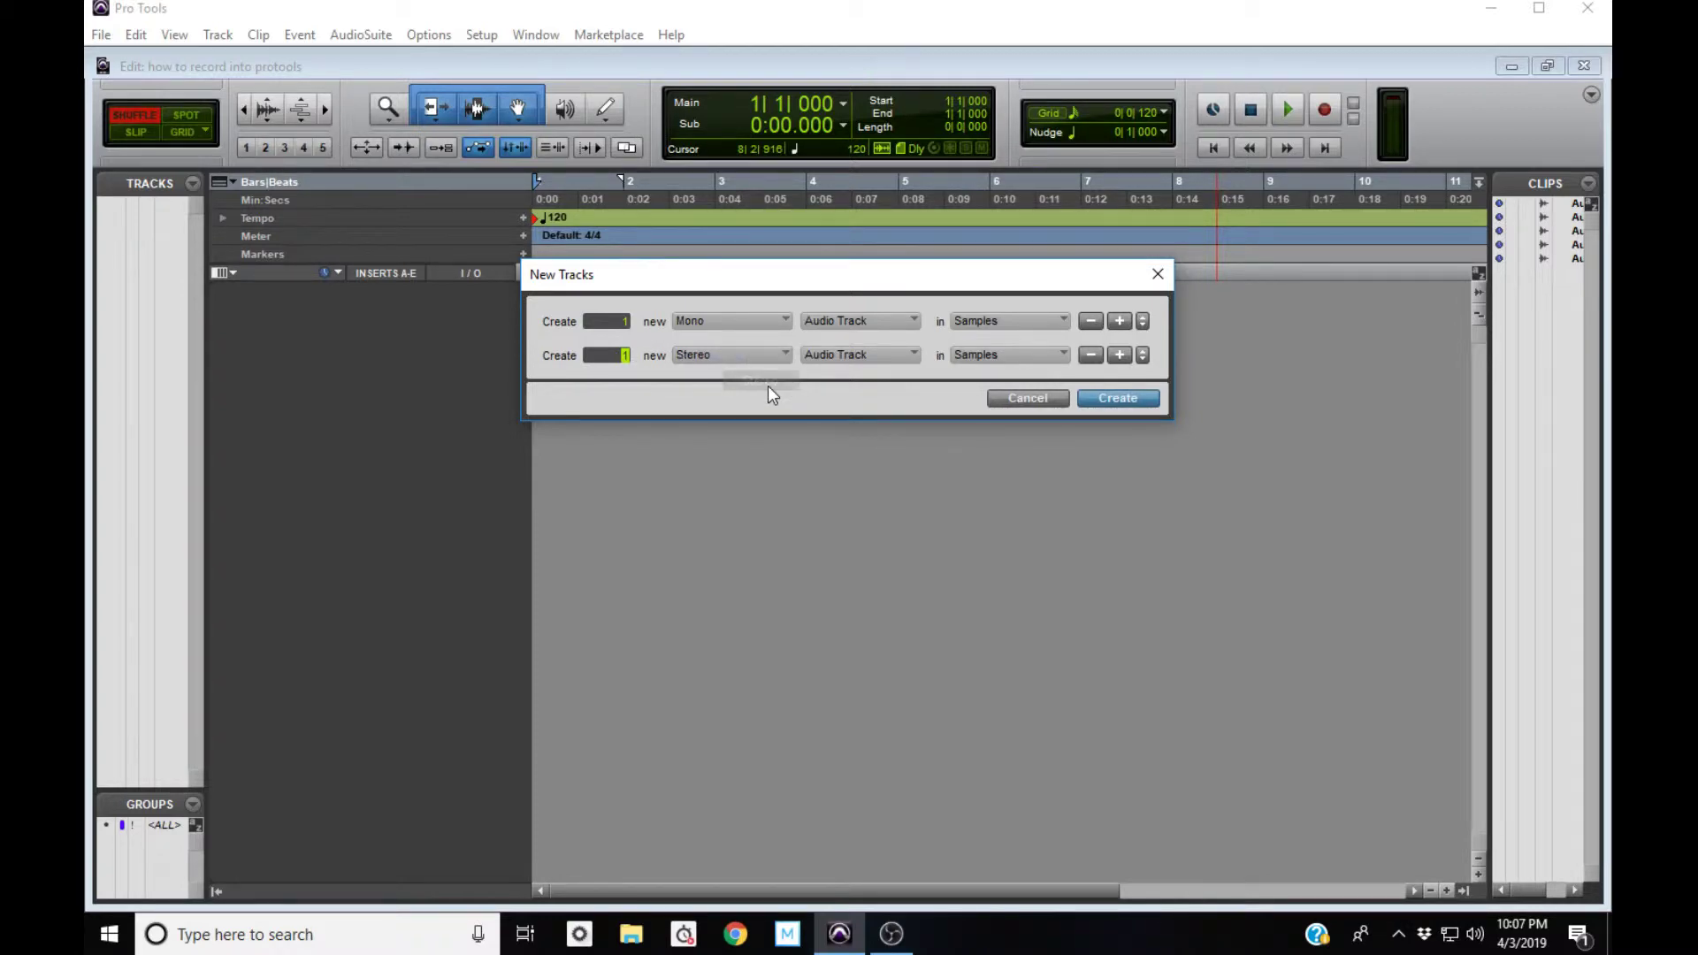
click(853, 353)
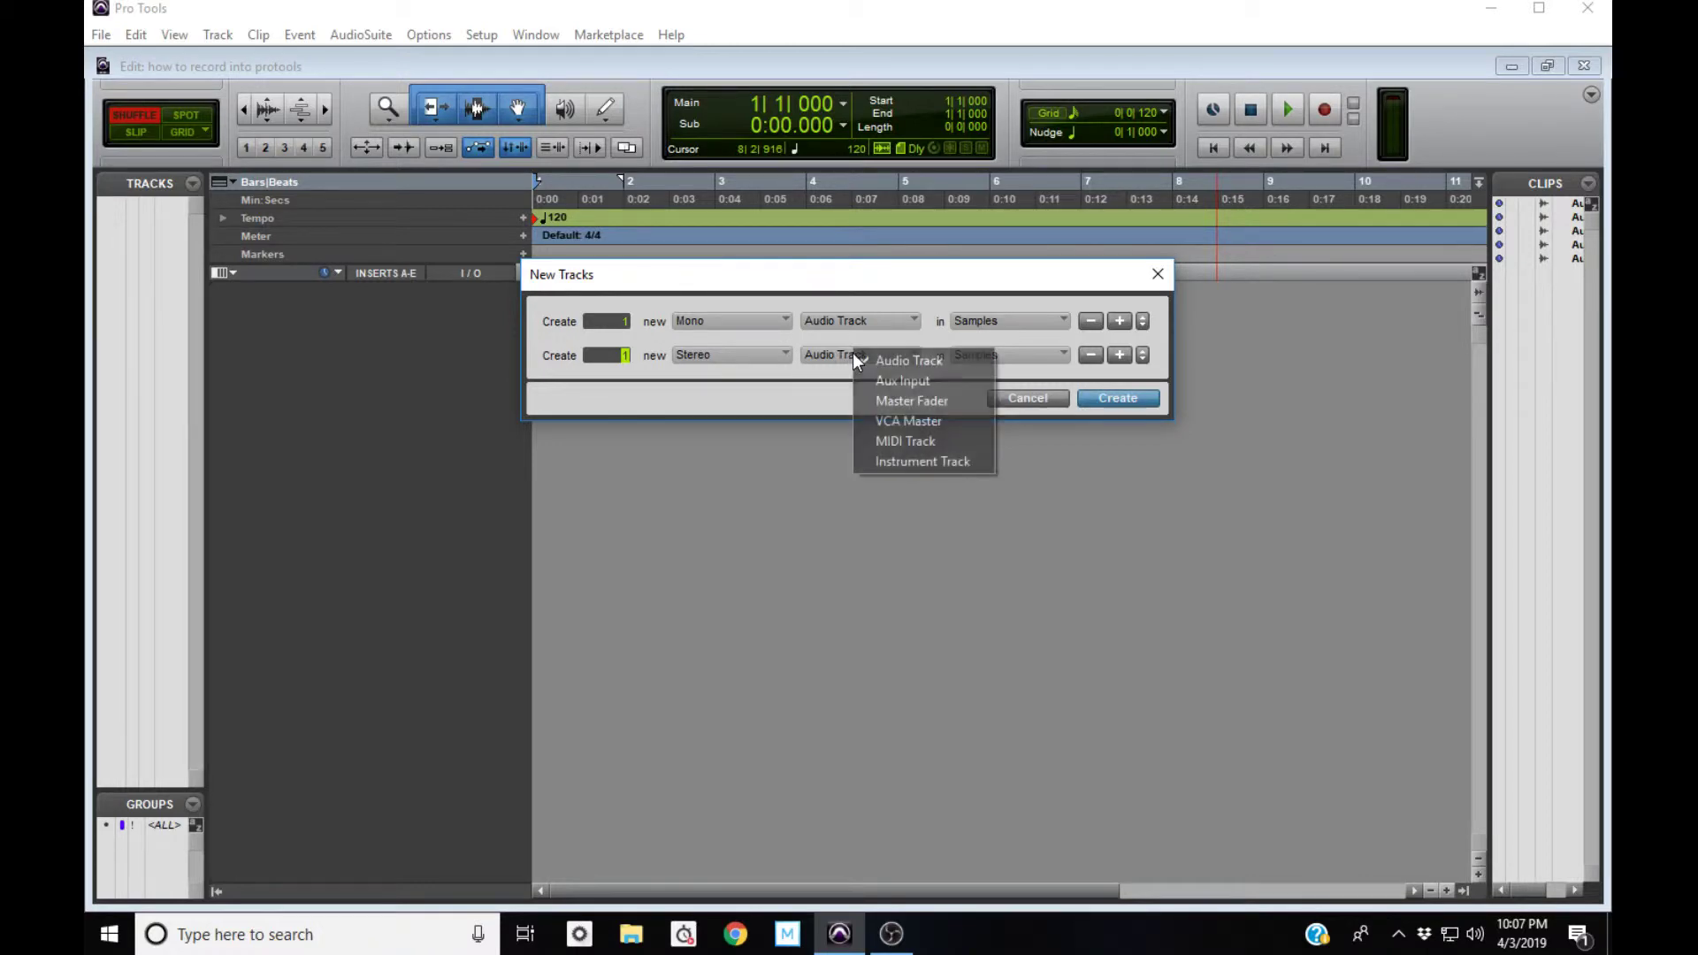
click(948, 400)
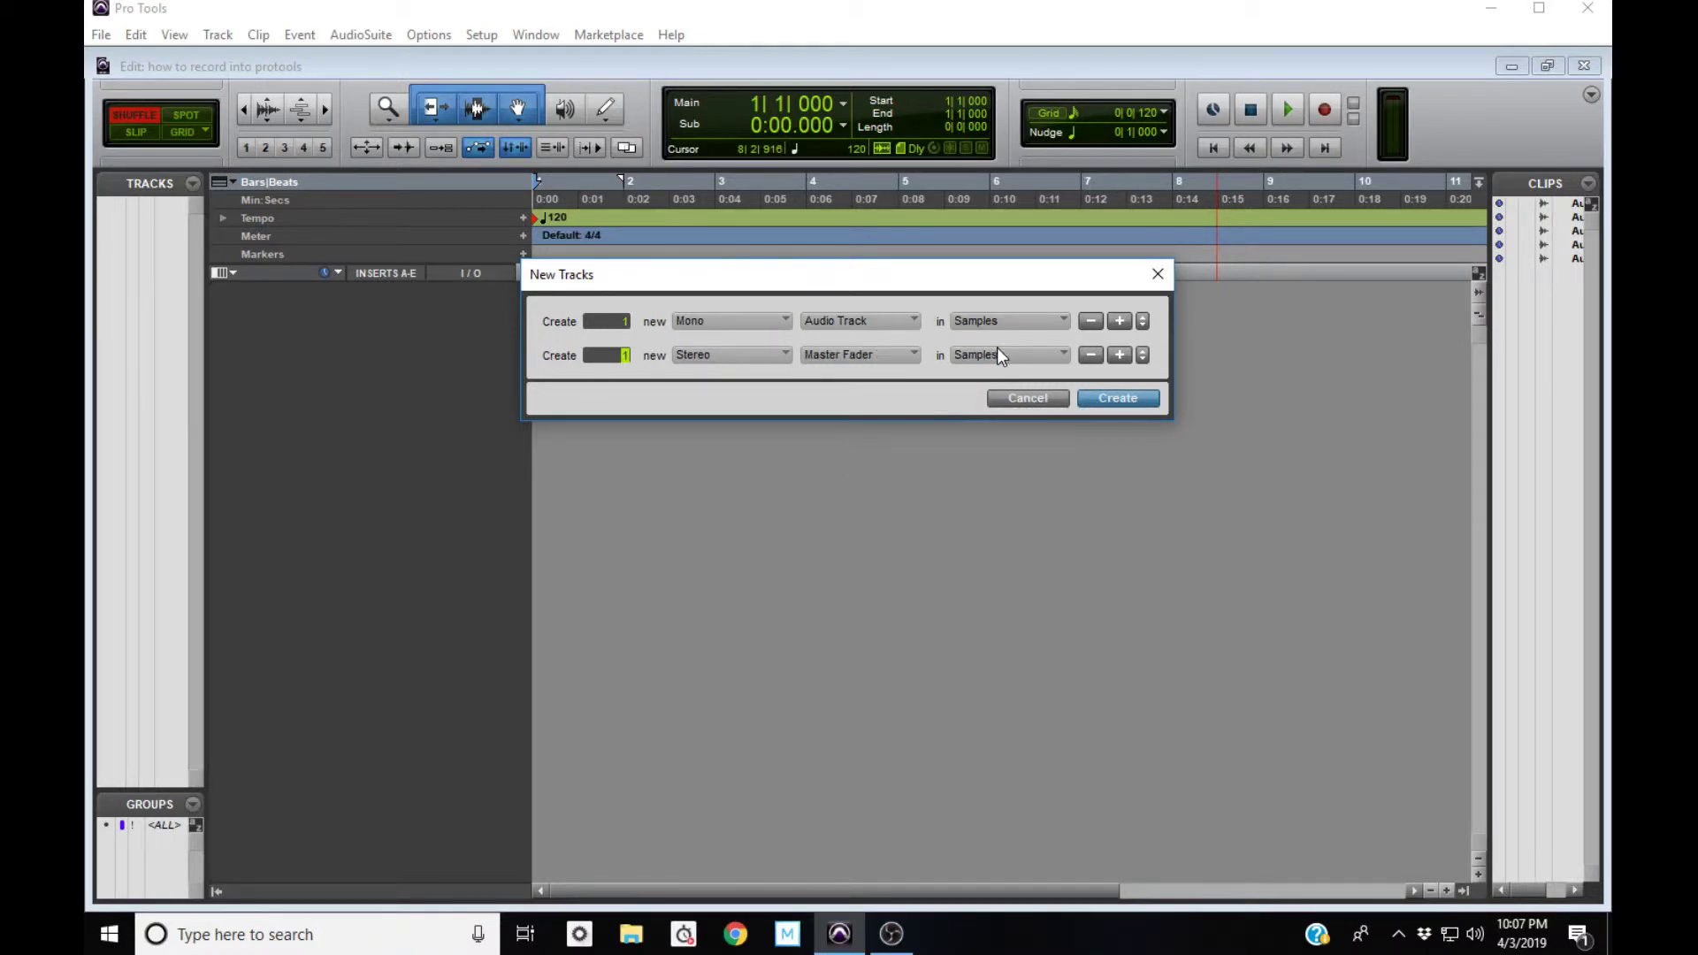
click(1132, 398)
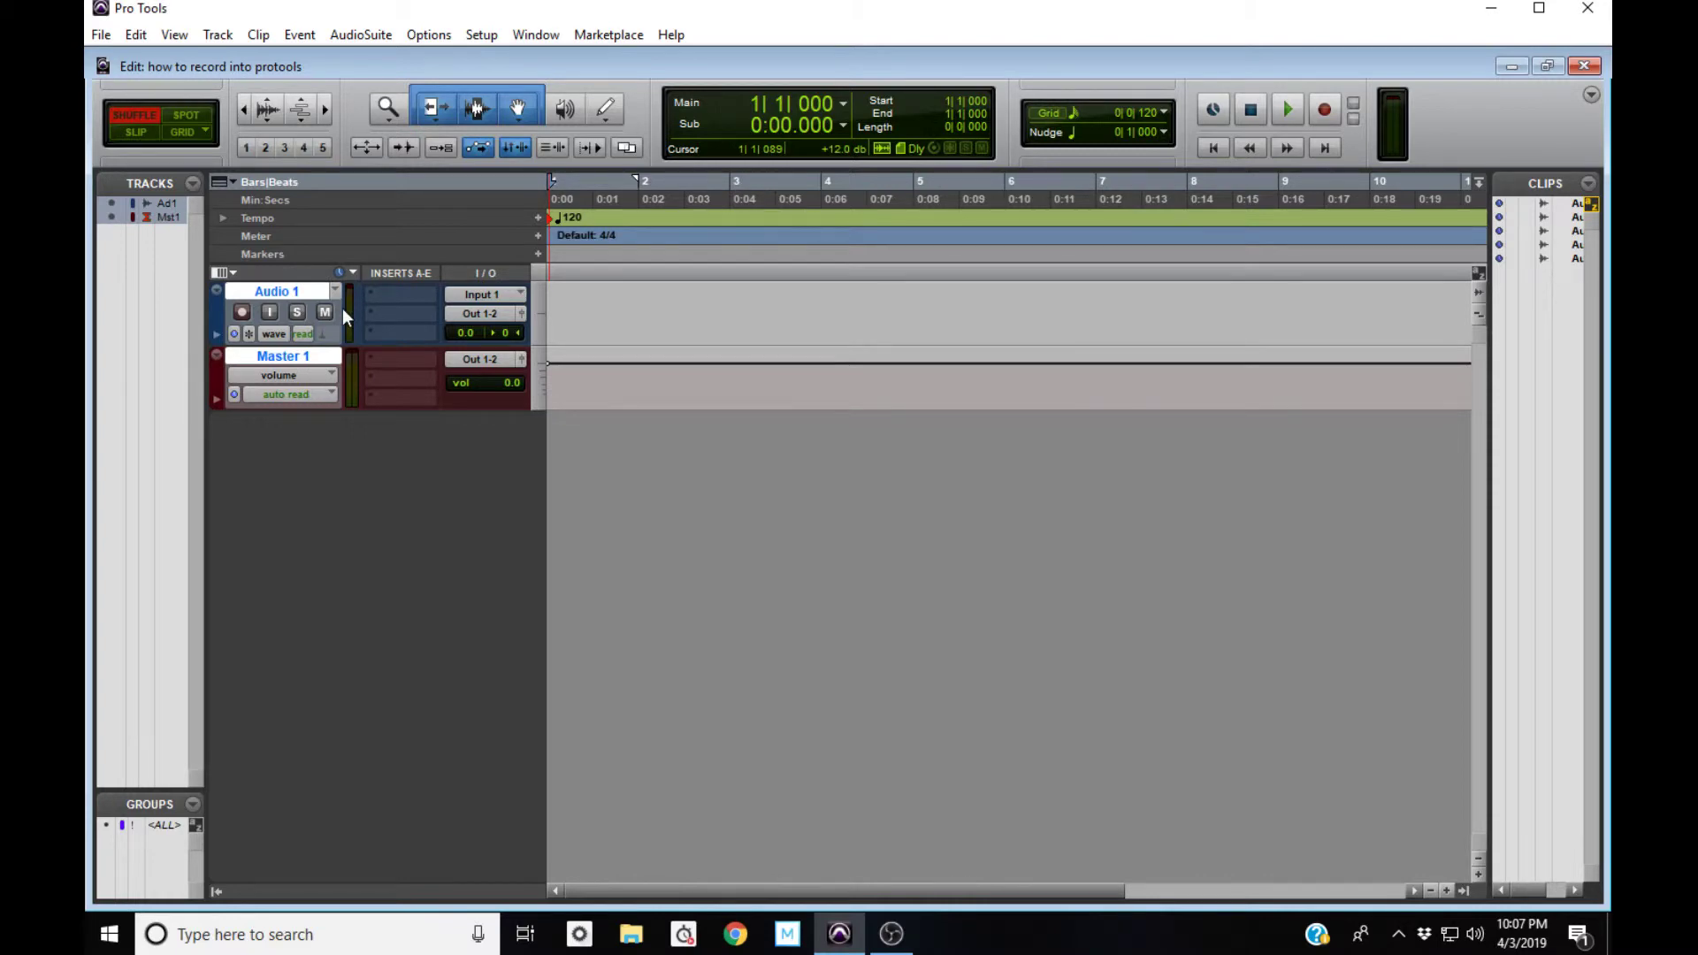
Step: Show the Mix window and assign interface Input 1 (Mono) as the input of Audio 1
key(ctrl+equal)
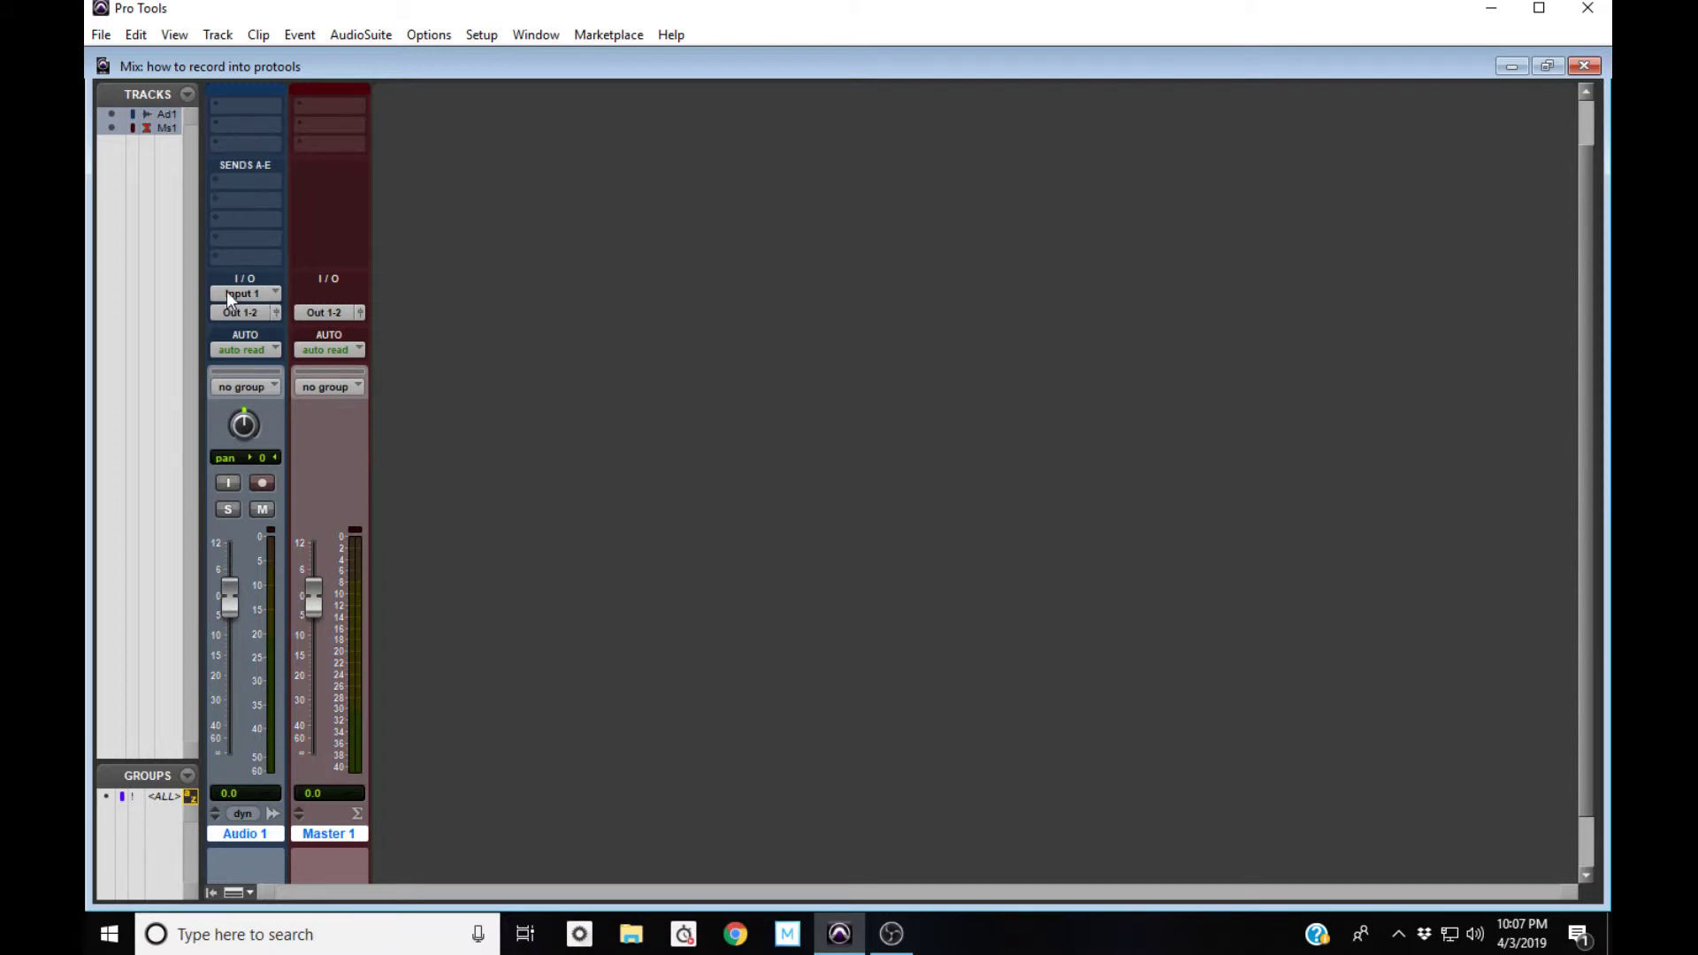
click(241, 292)
mouse_move(294, 329)
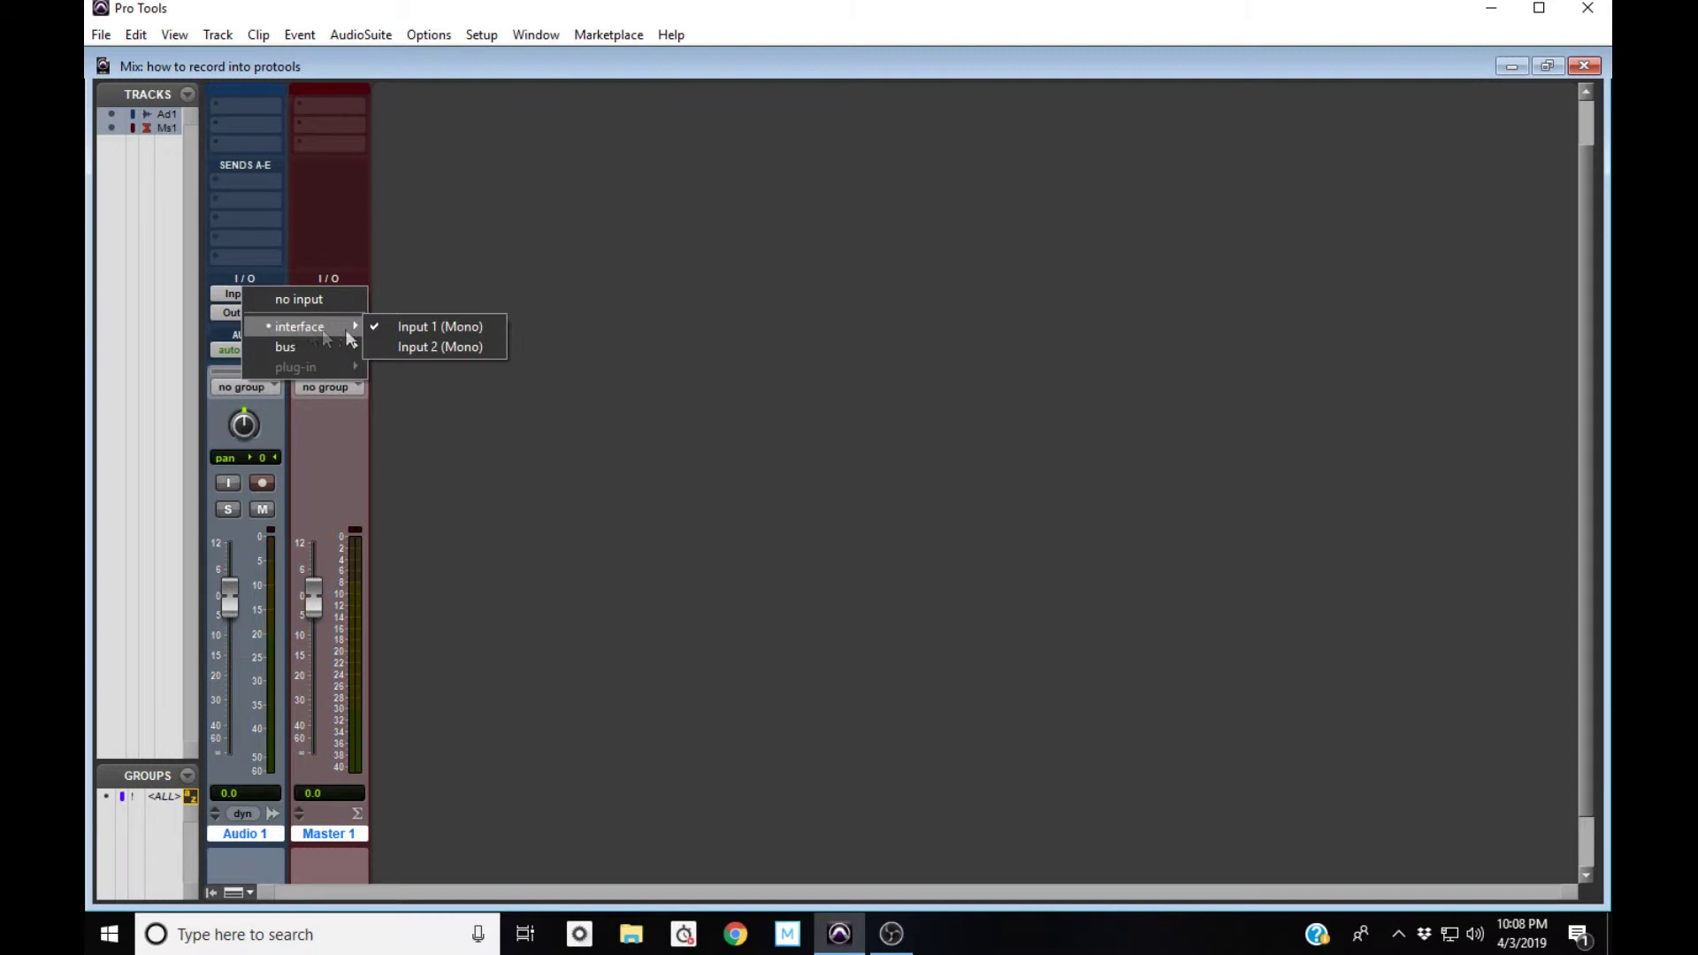
click(401, 327)
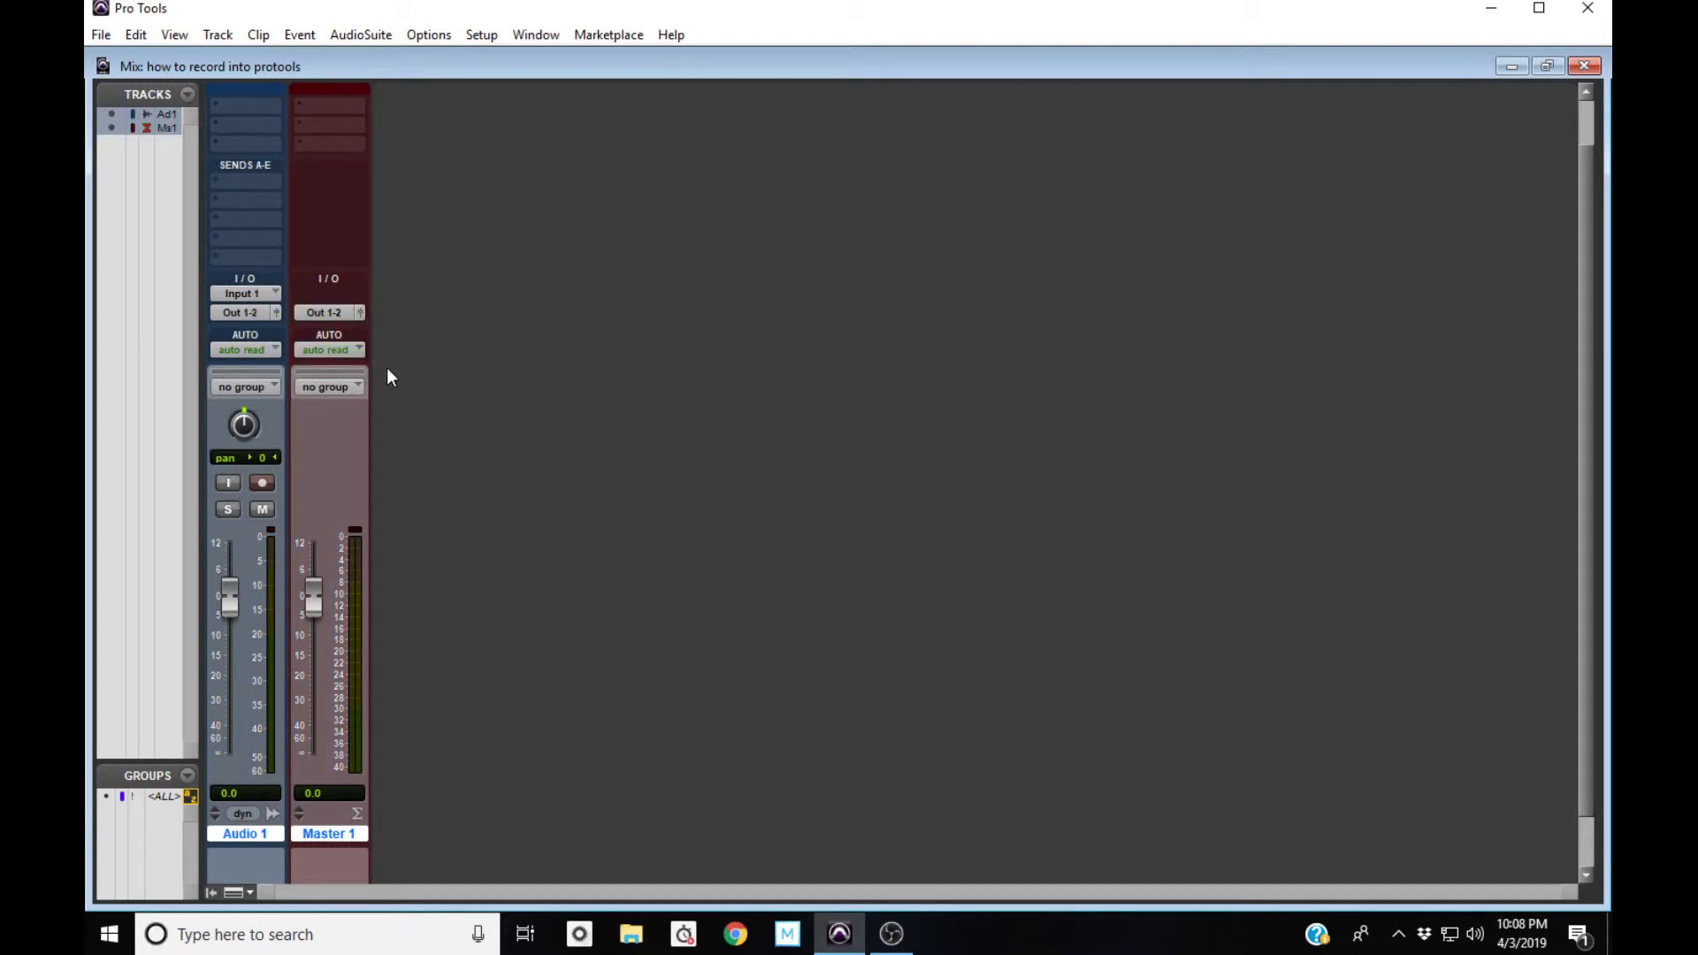
Step: Record-enable Audio 1 and turn on its input monitoring
click(261, 482)
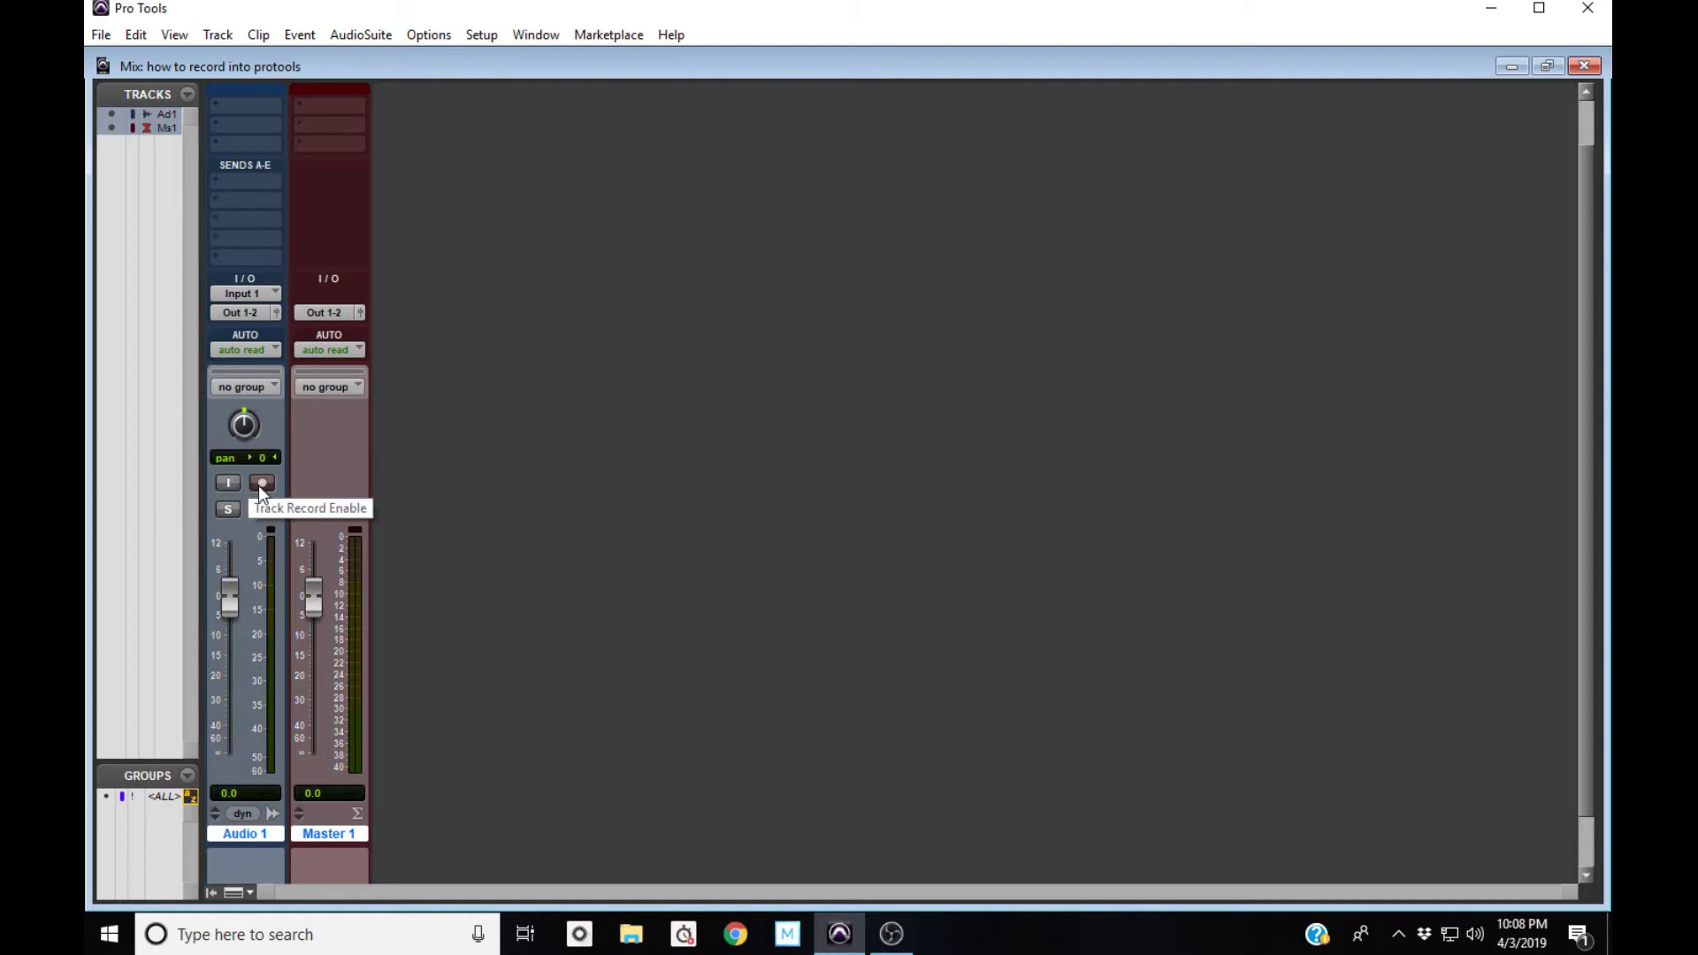
click(258, 483)
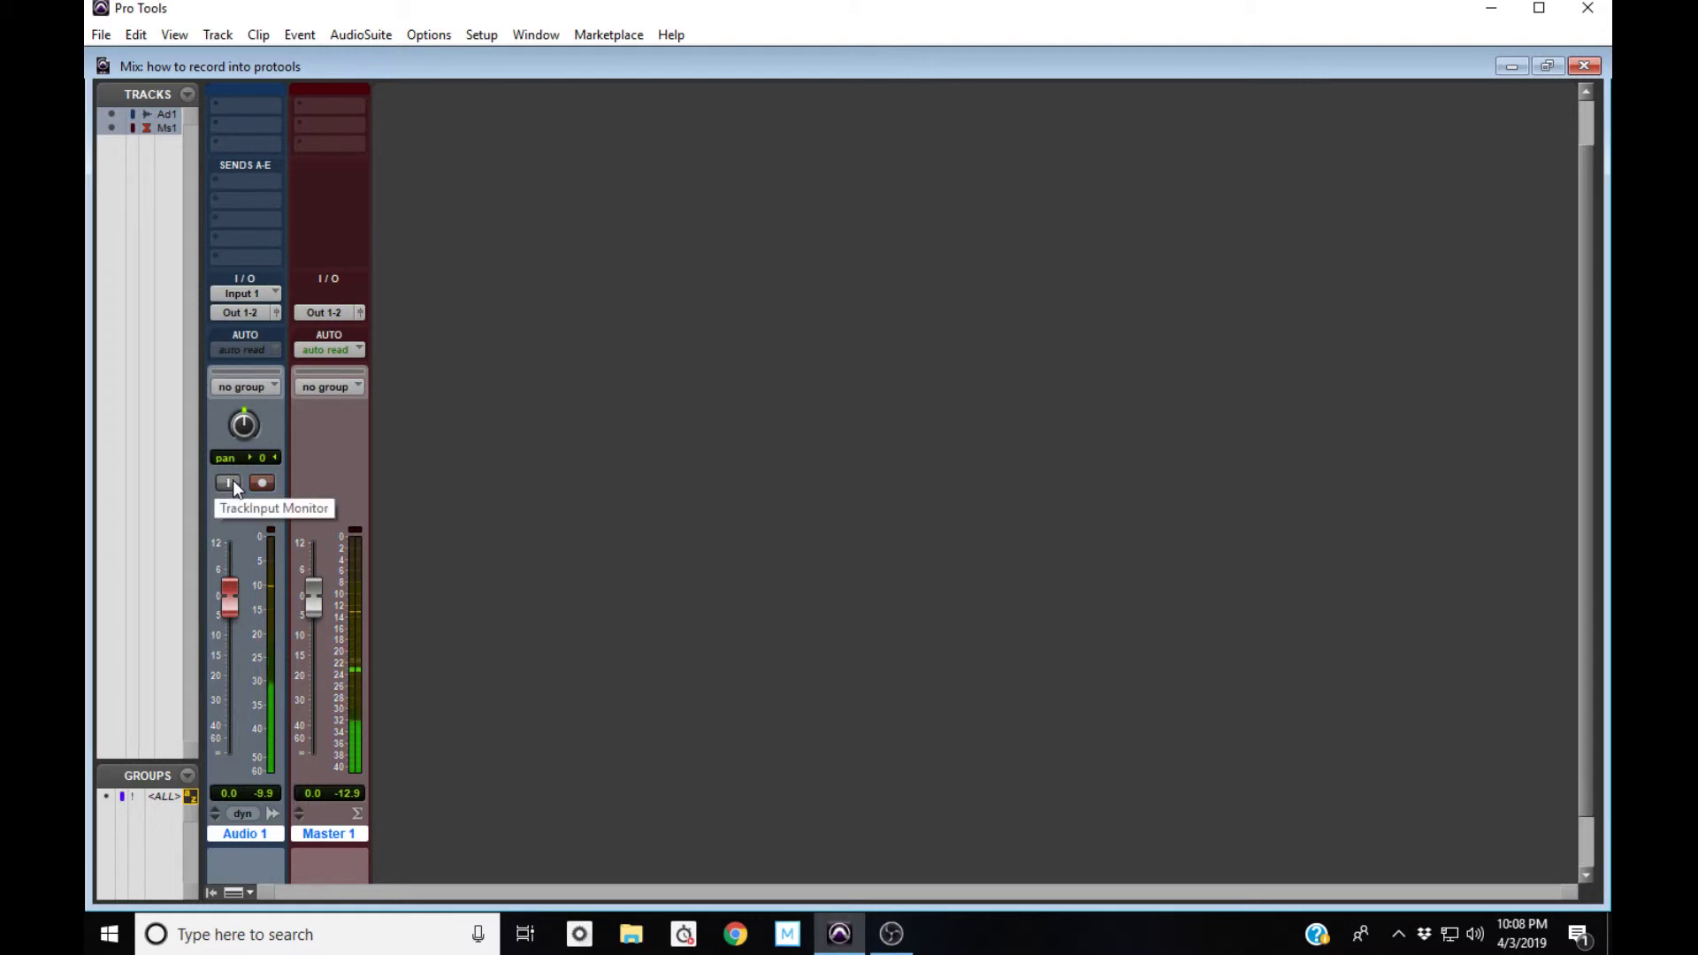
click(235, 484)
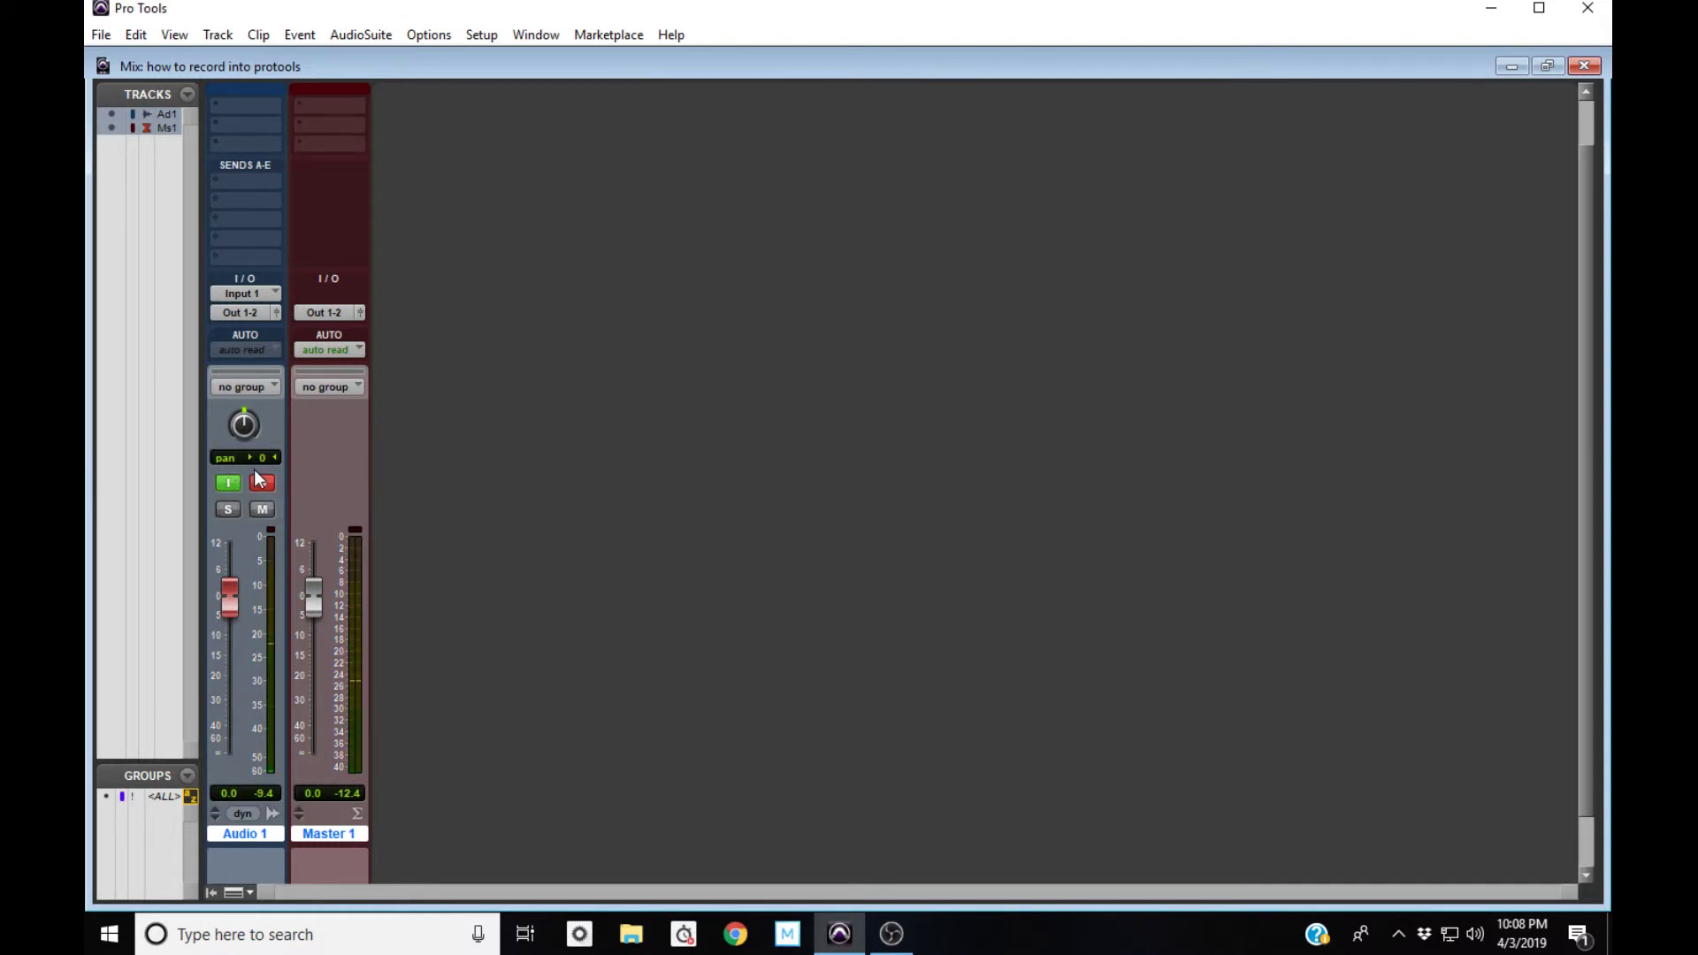
Step: Return to the Edit window and record a take of about 6 seconds on Audio 1
key(ctrl+equal)
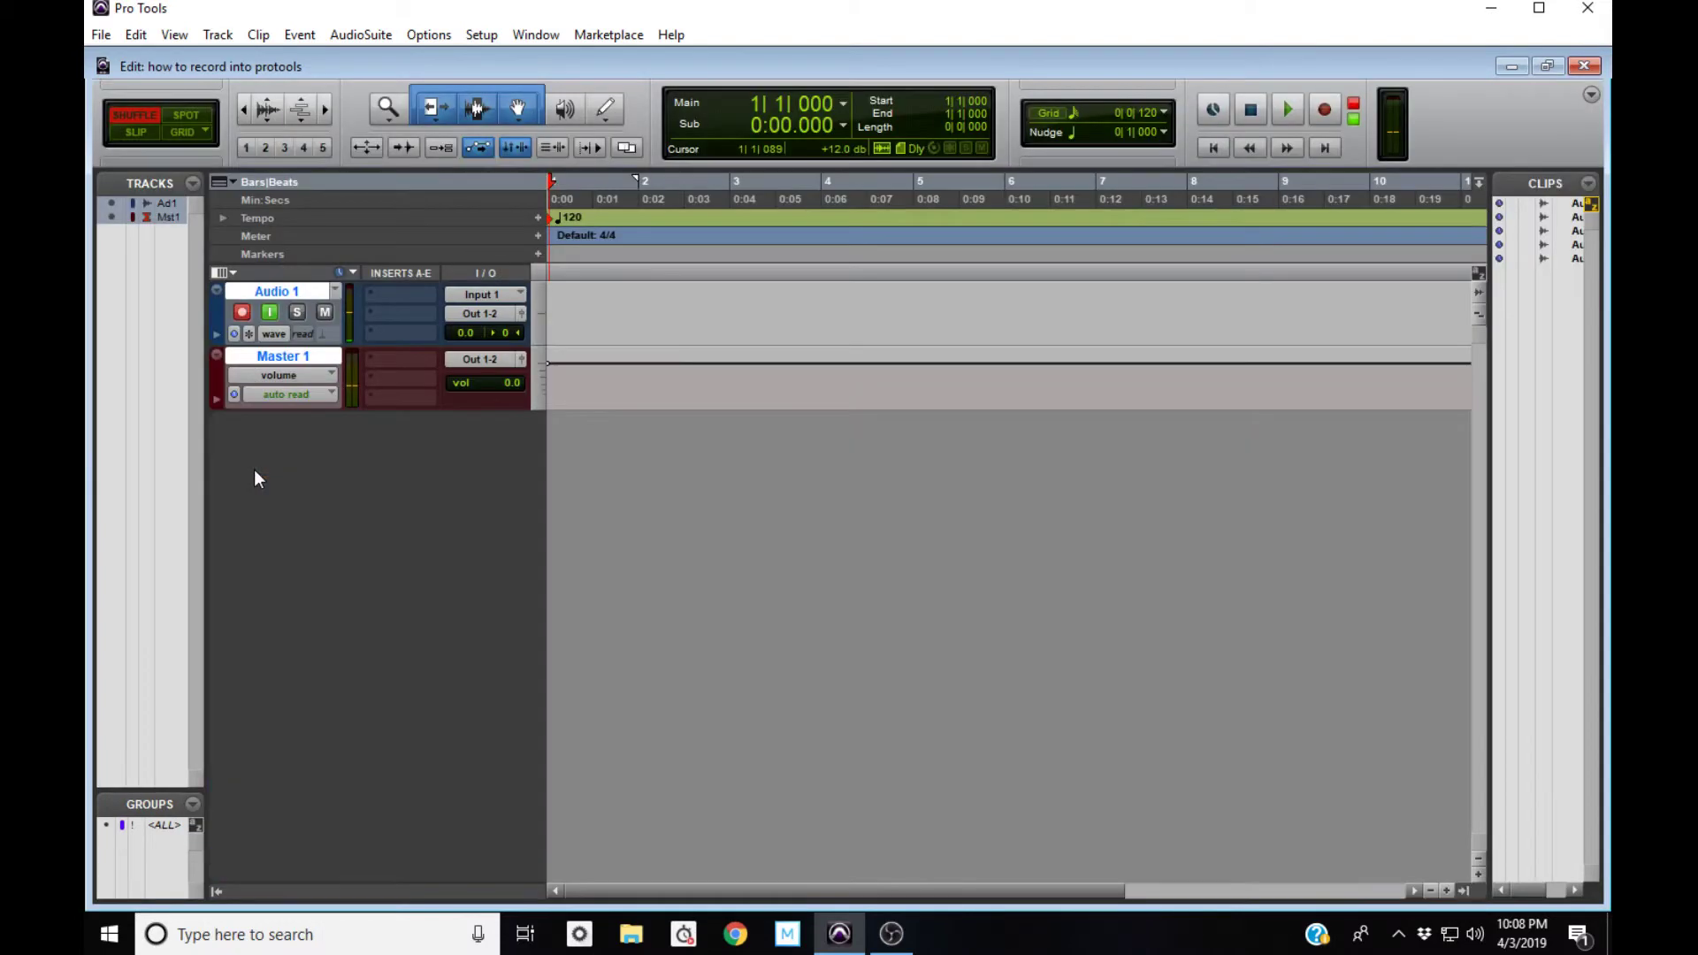
click(1324, 110)
click(1285, 113)
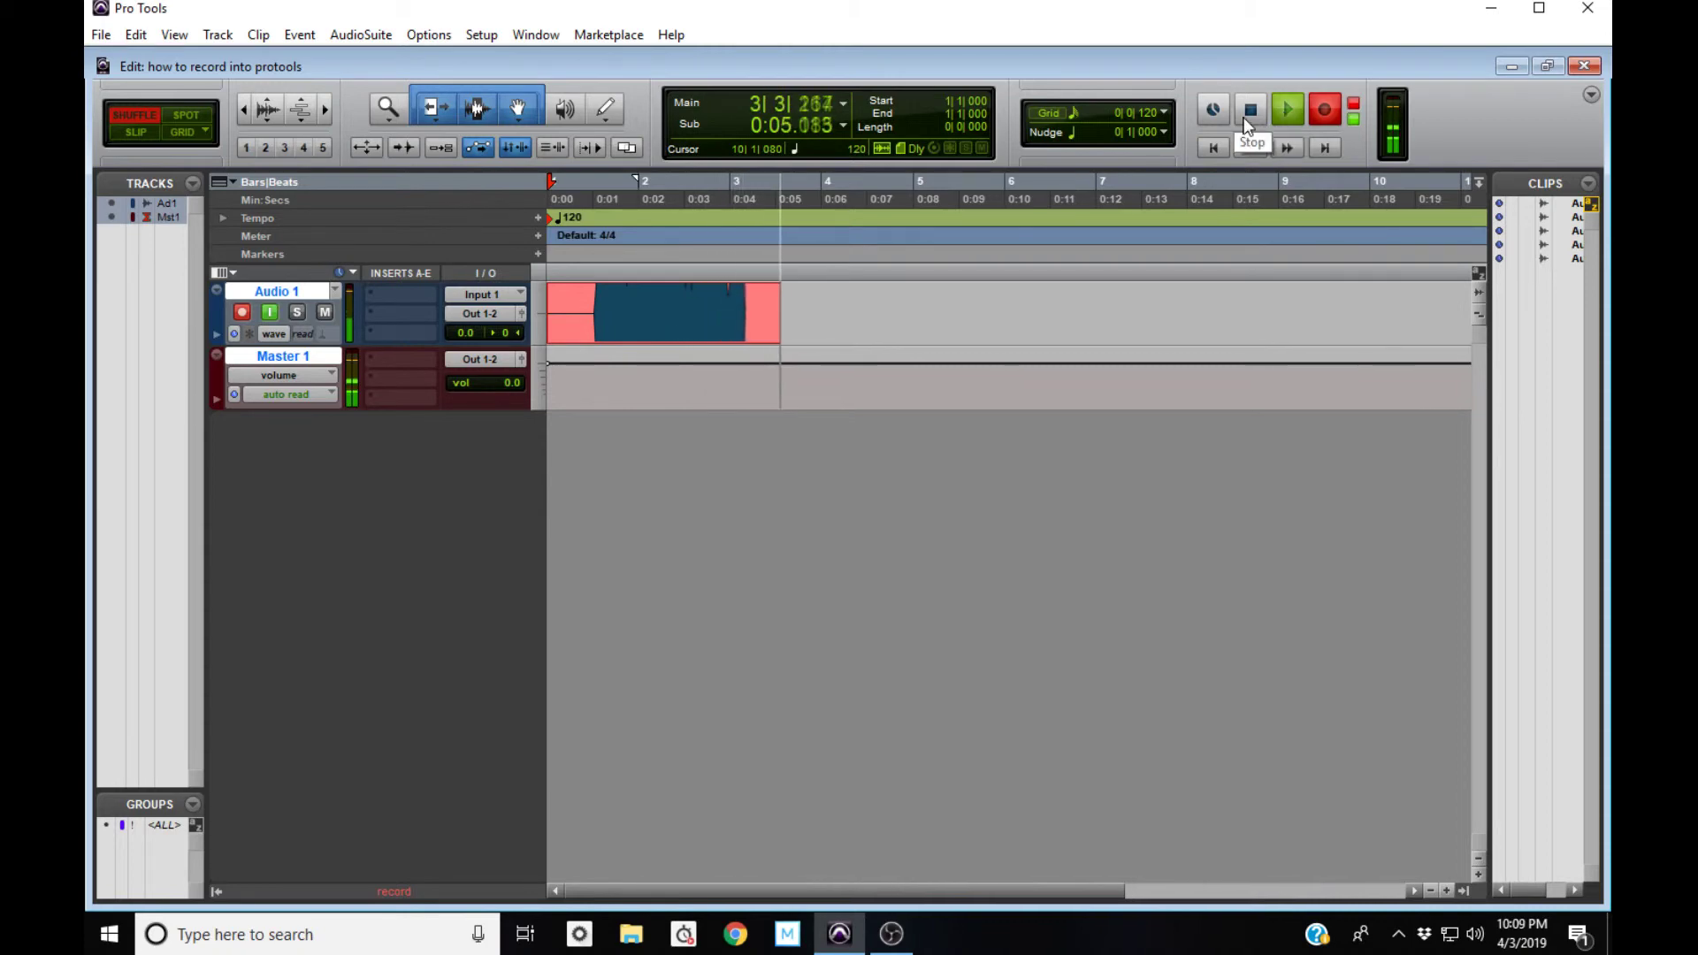
click(1247, 119)
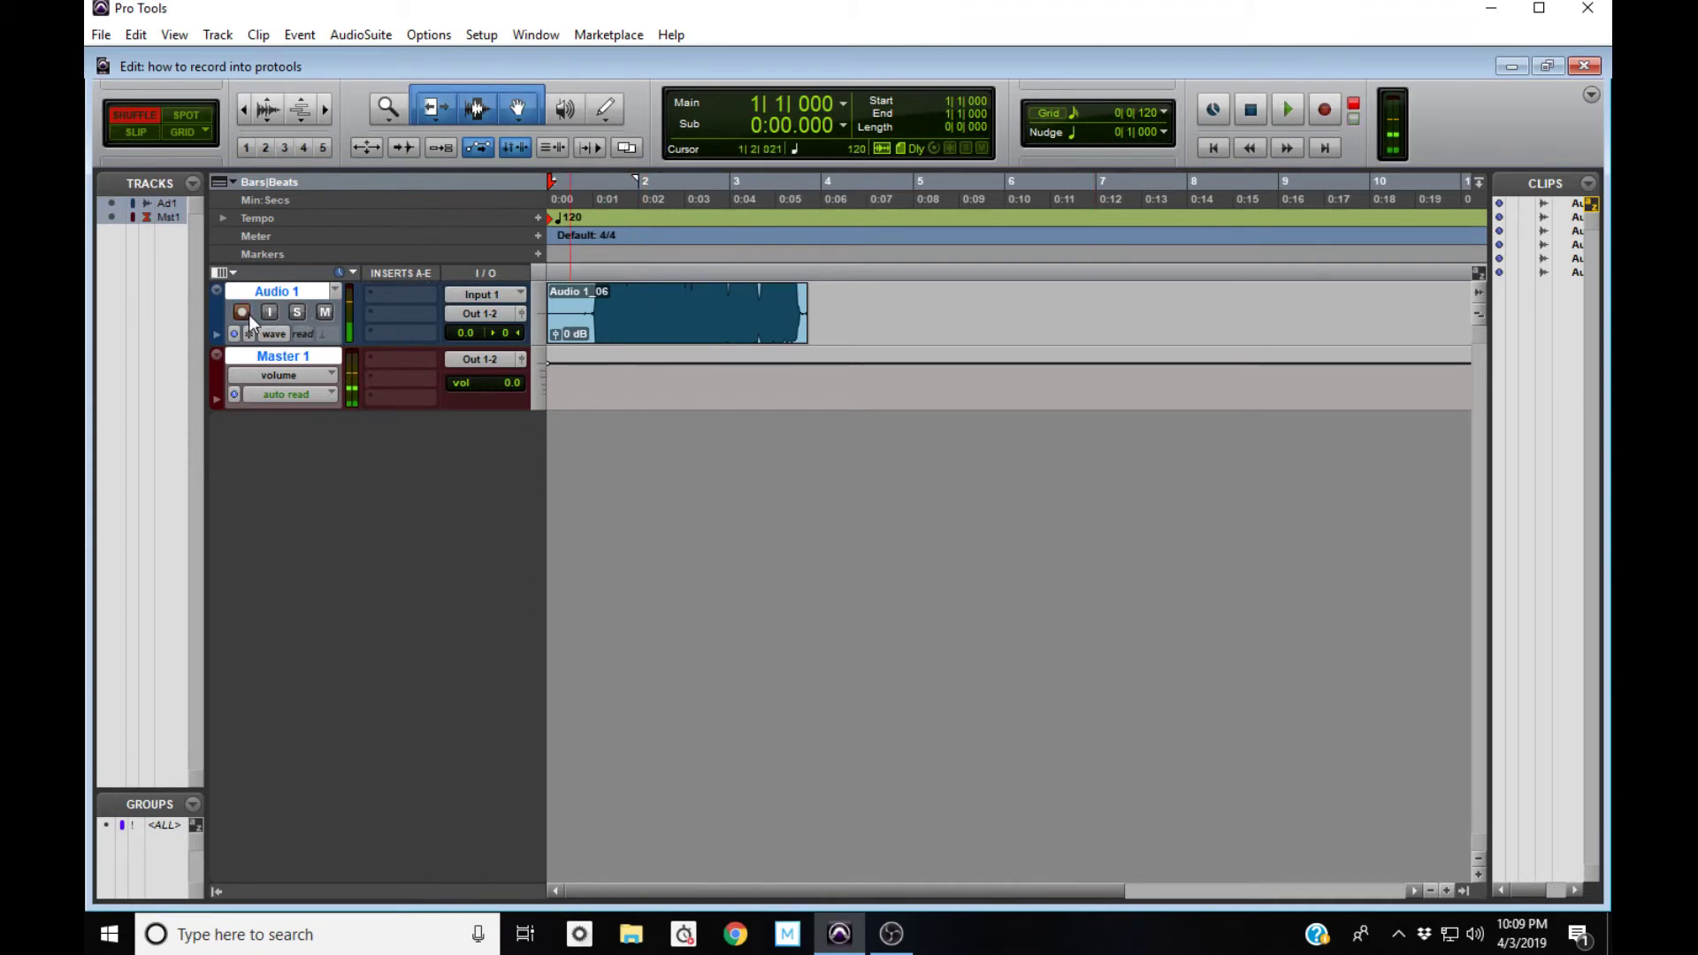
Step: Turn off record enable and input monitoring on Audio 1, and play back the recorded take
click(270, 313)
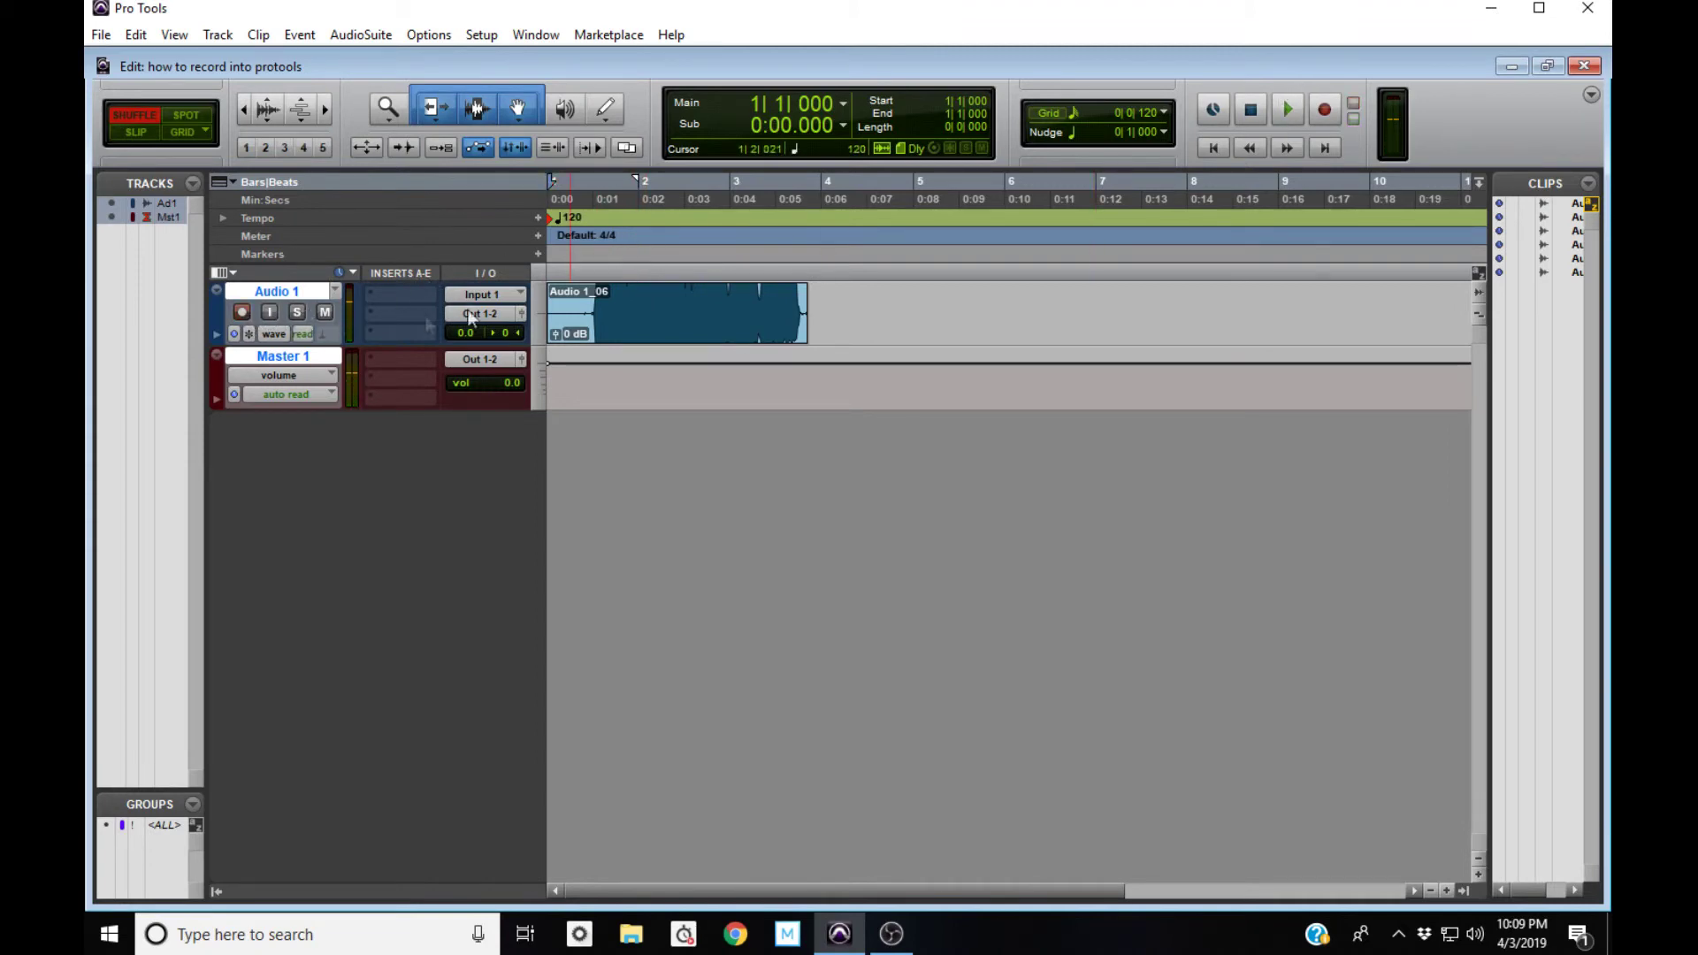
click(1285, 109)
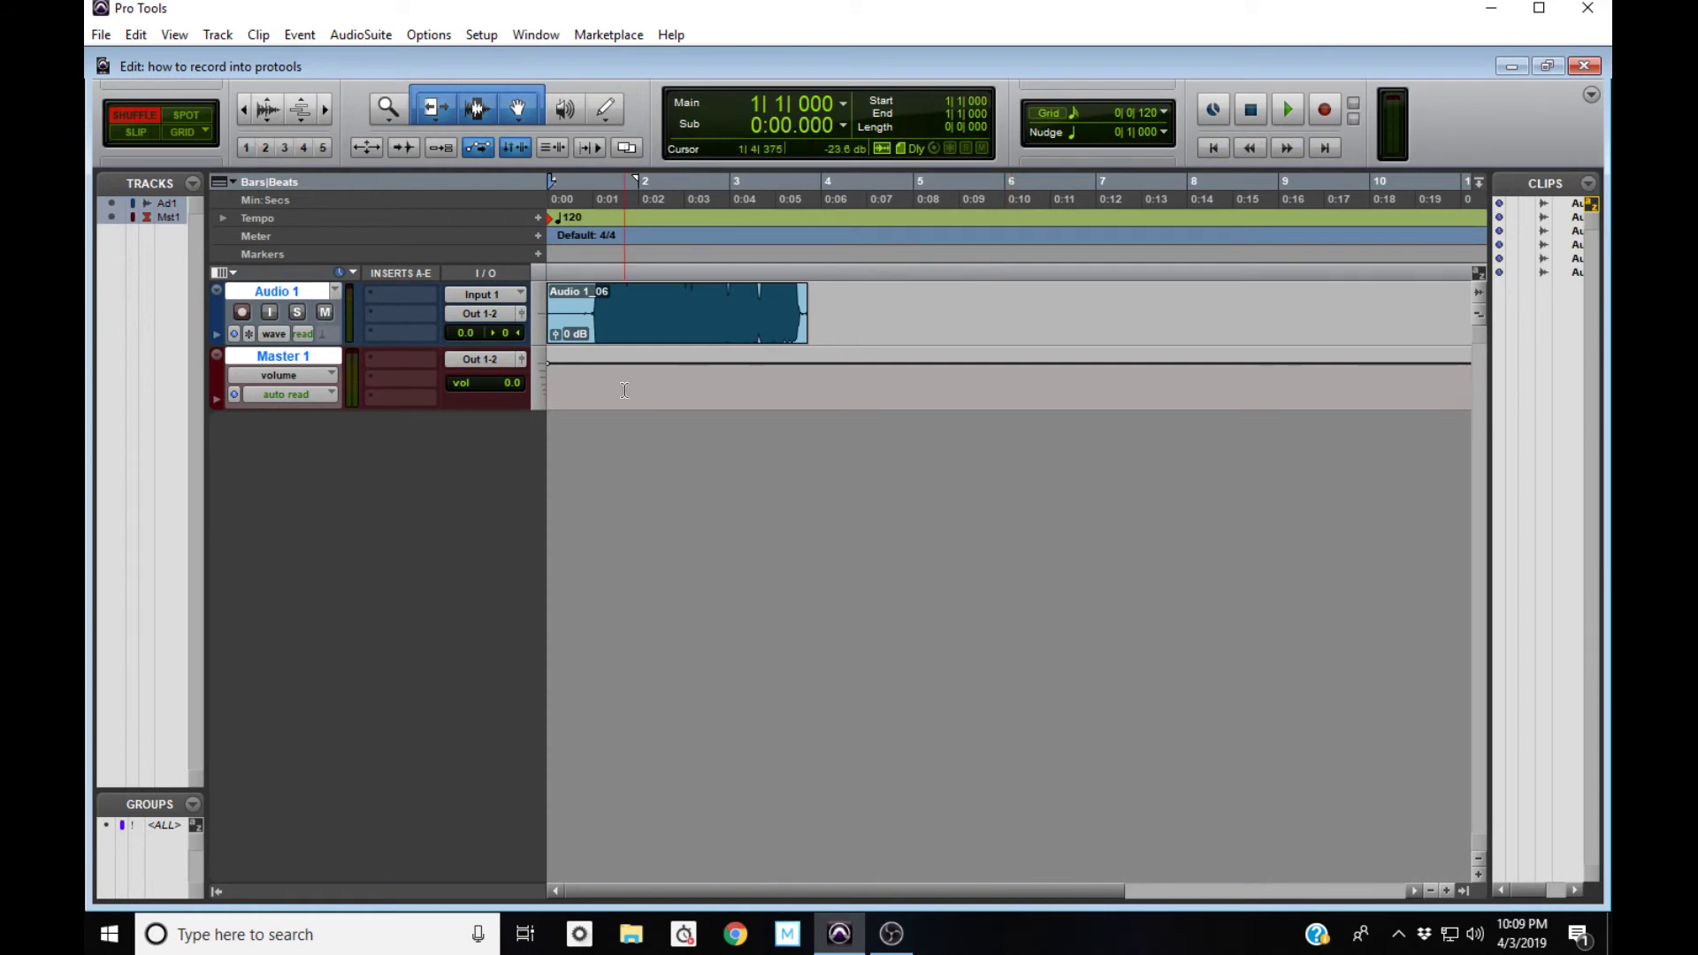
Step: Create another mono audio track and move it between Audio 1 and Master 1
click(211, 35)
click(224, 61)
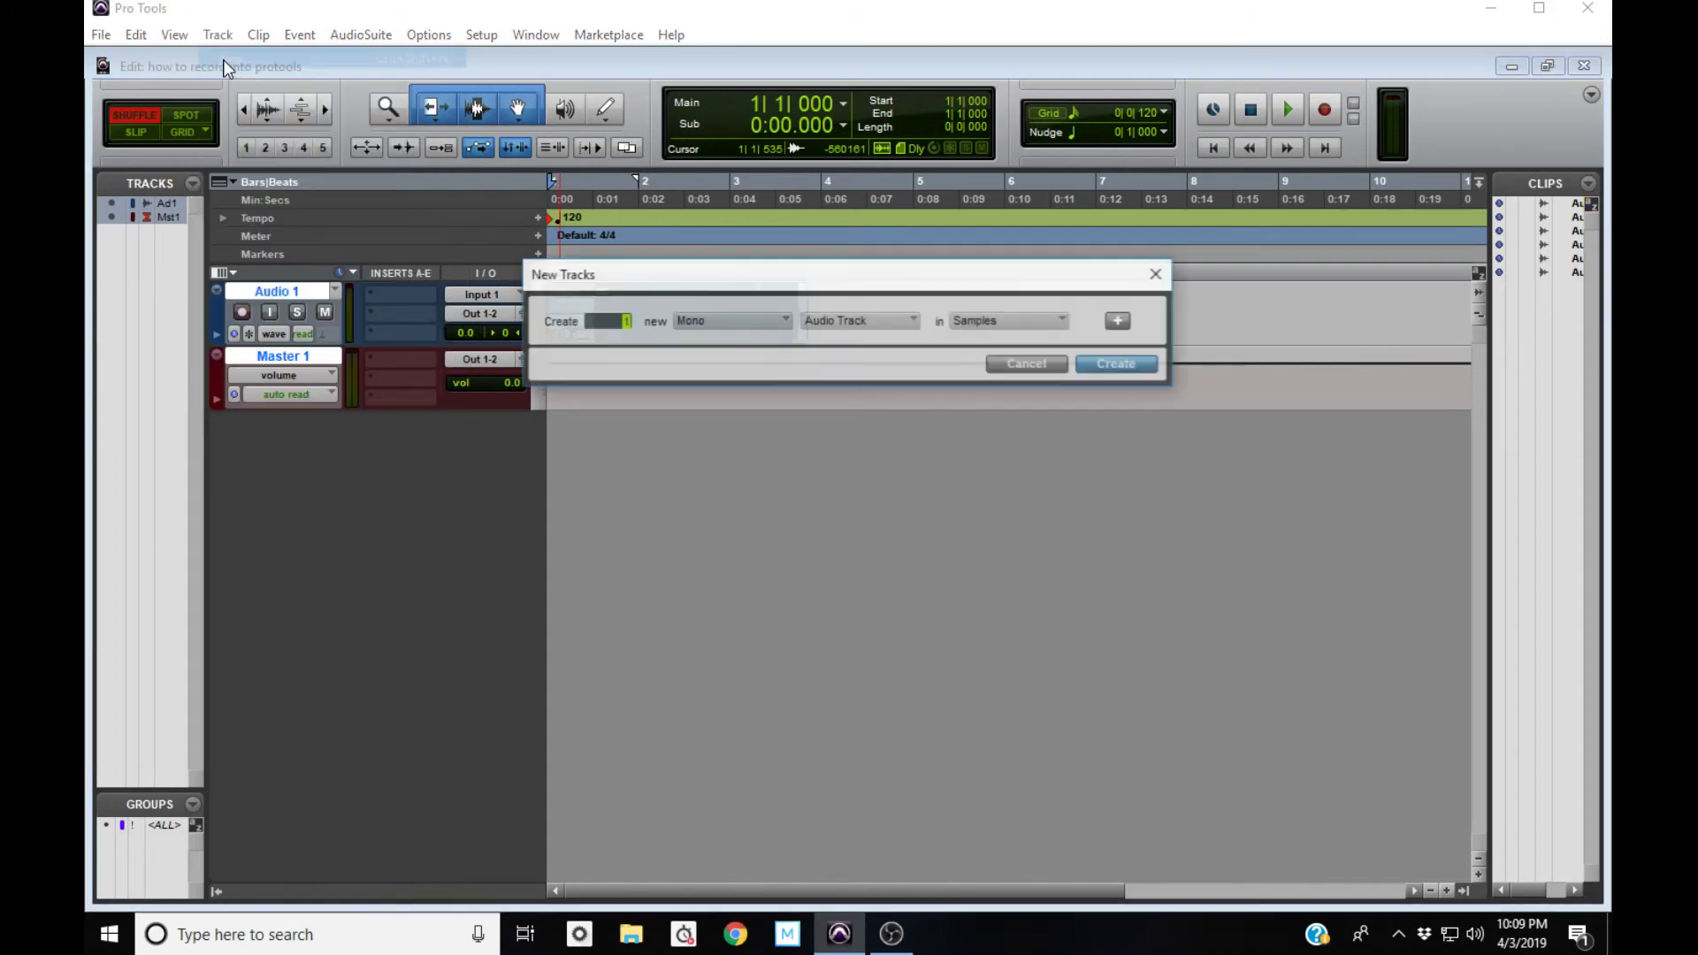
click(1120, 364)
click(297, 441)
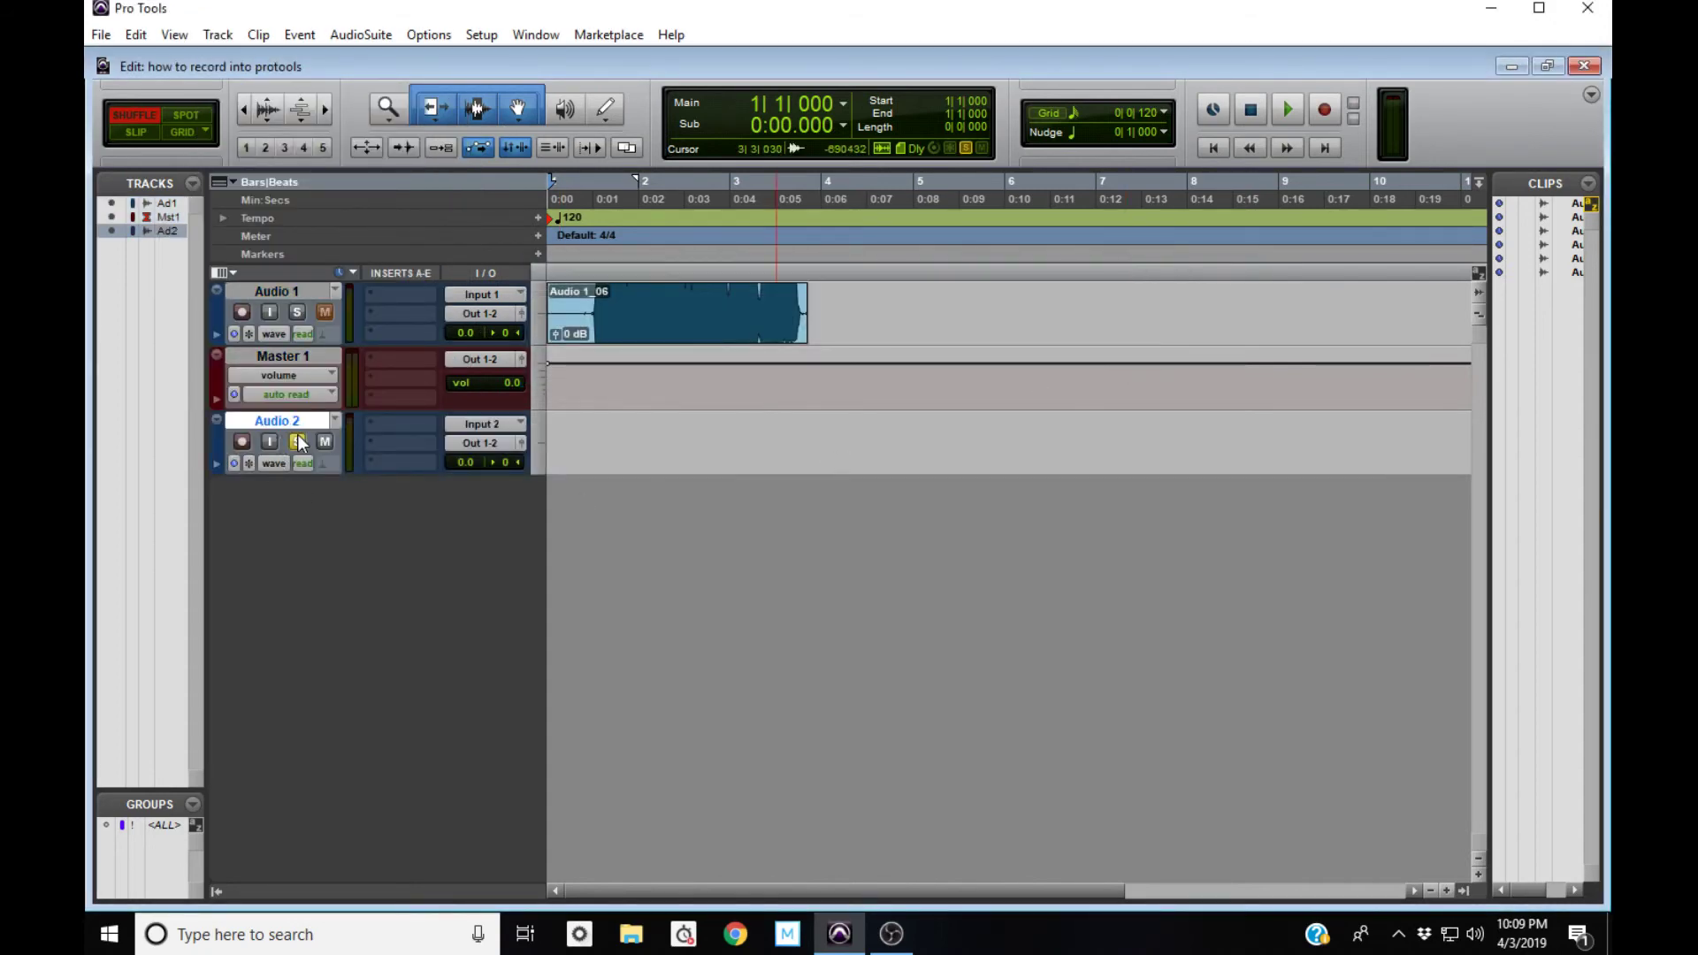
click(297, 442)
drag(283, 421, 305, 349)
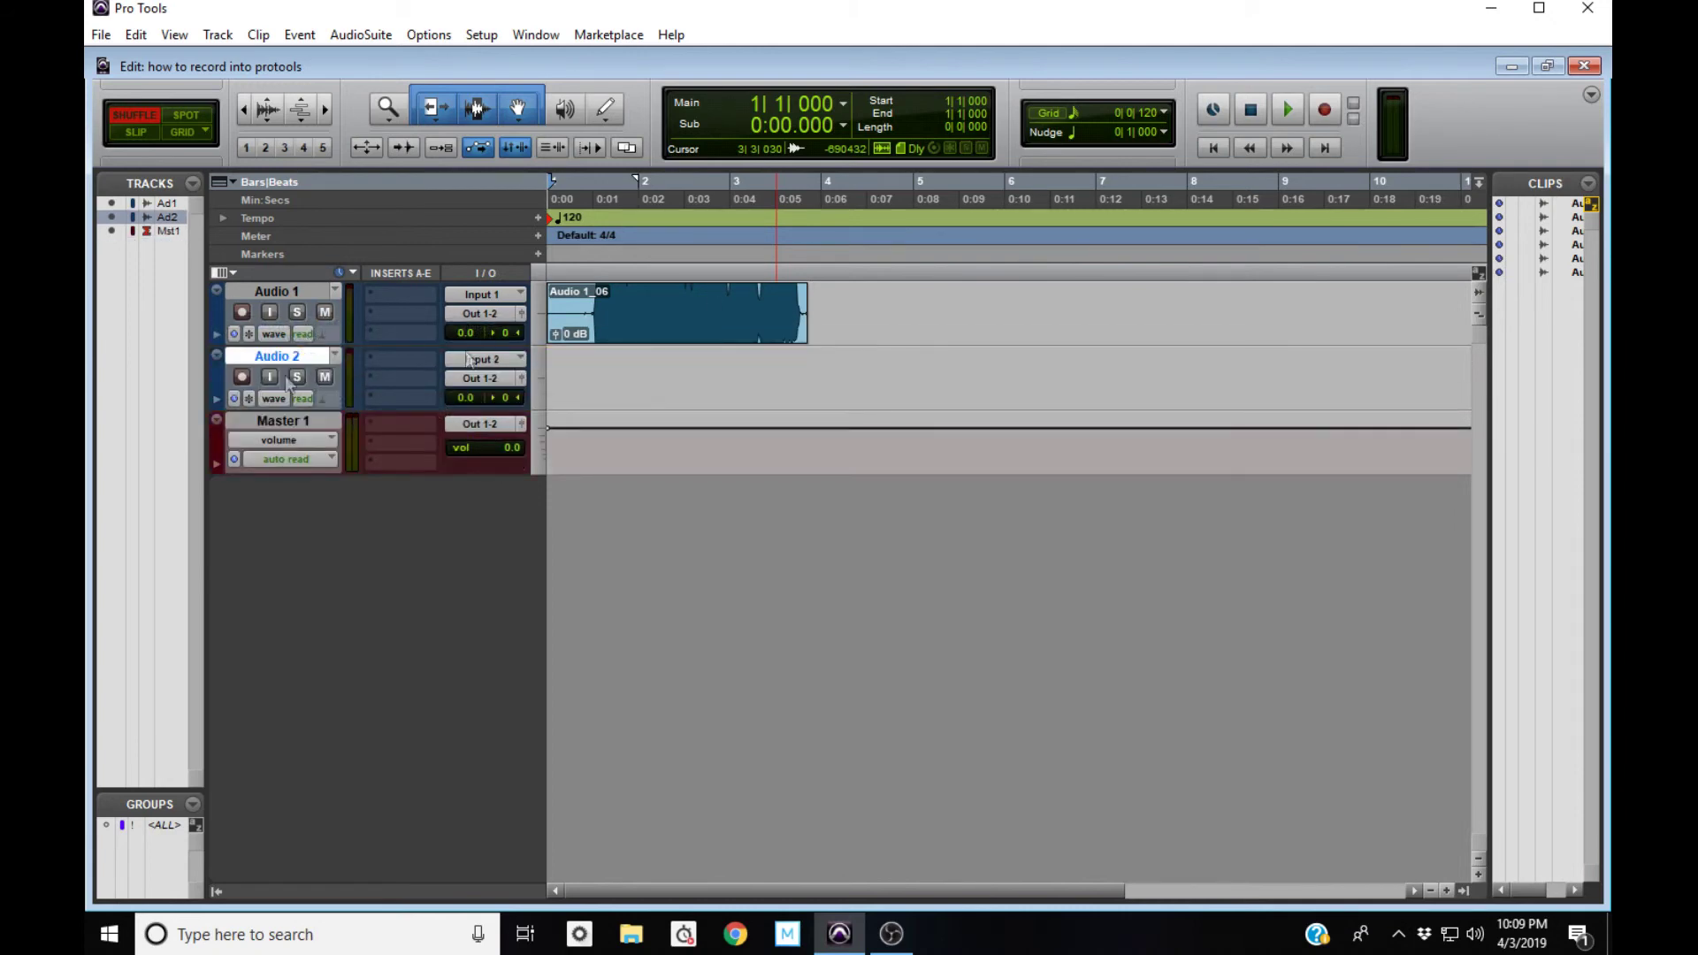
Step: Arm Audio 2 with input monitoring on and record a take of about 2 seconds from the session start
click(241, 376)
click(270, 376)
click(1324, 111)
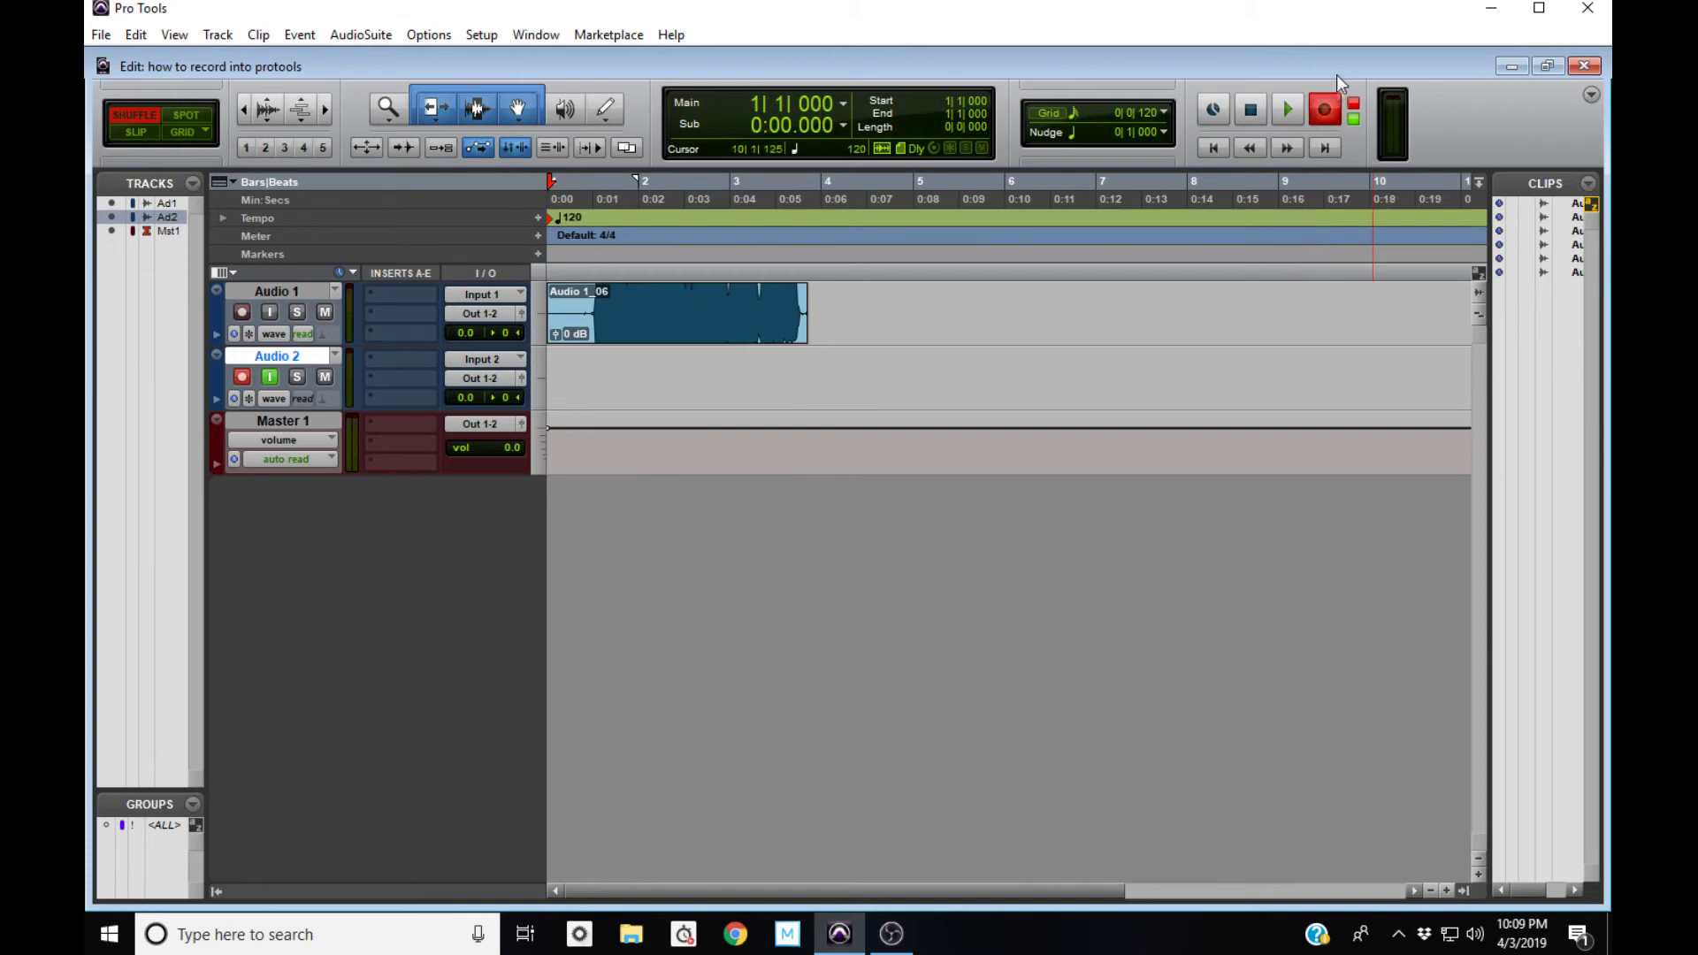
click(1281, 119)
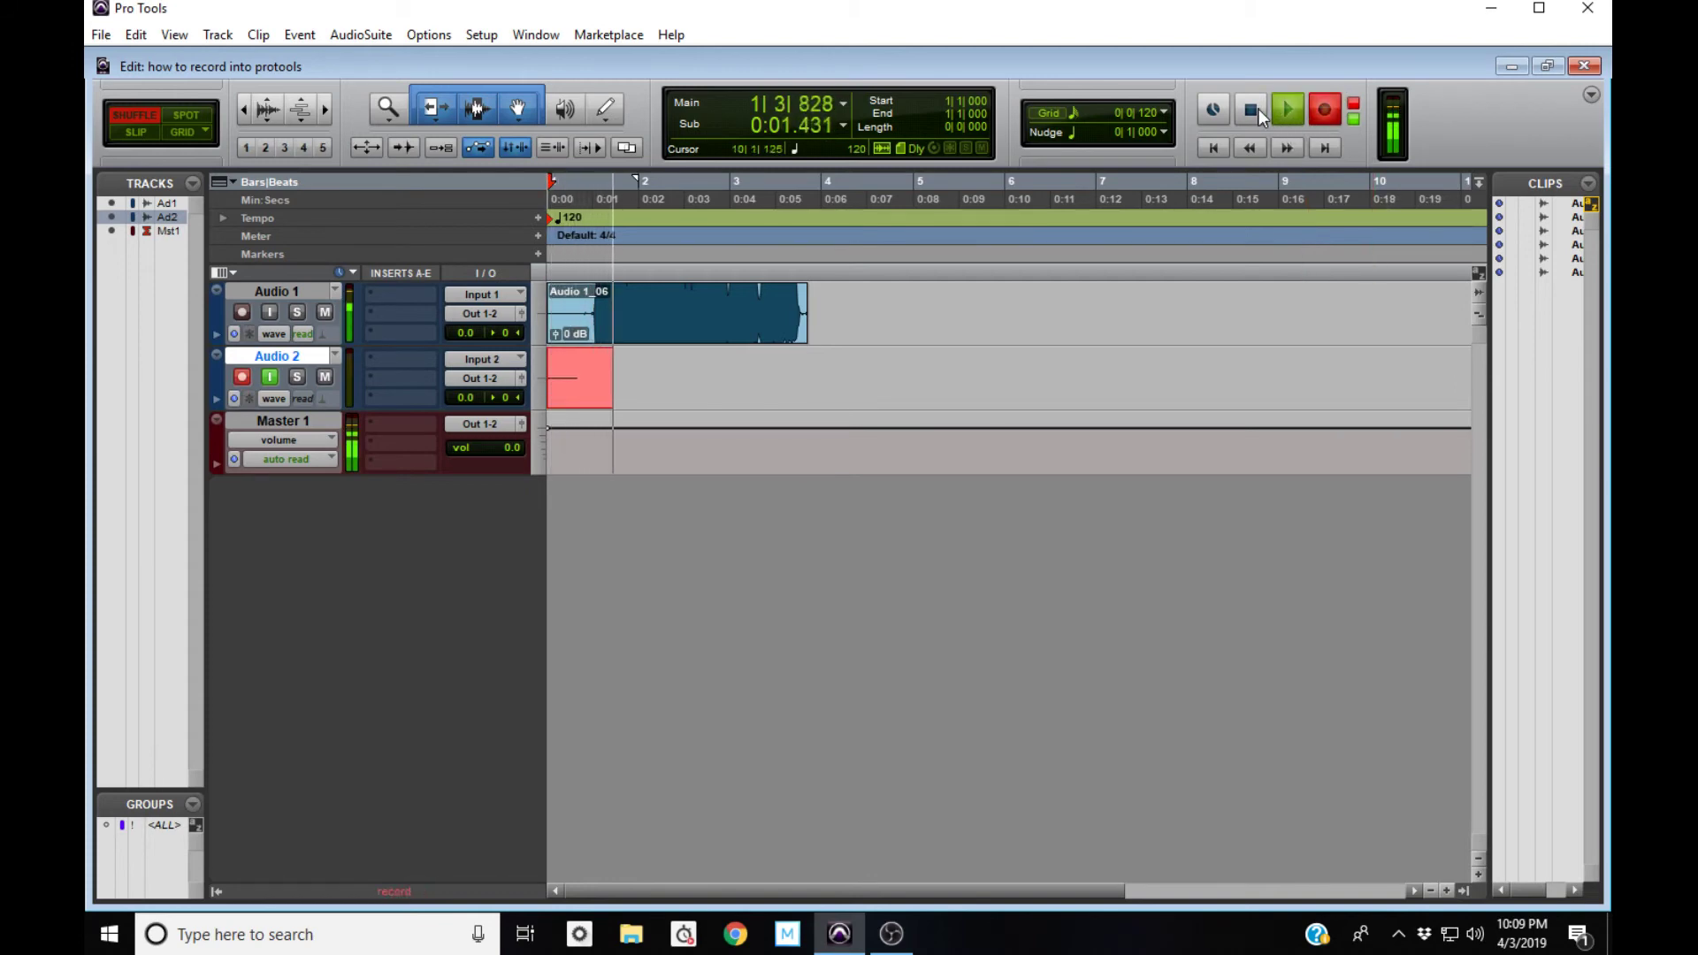
click(1255, 108)
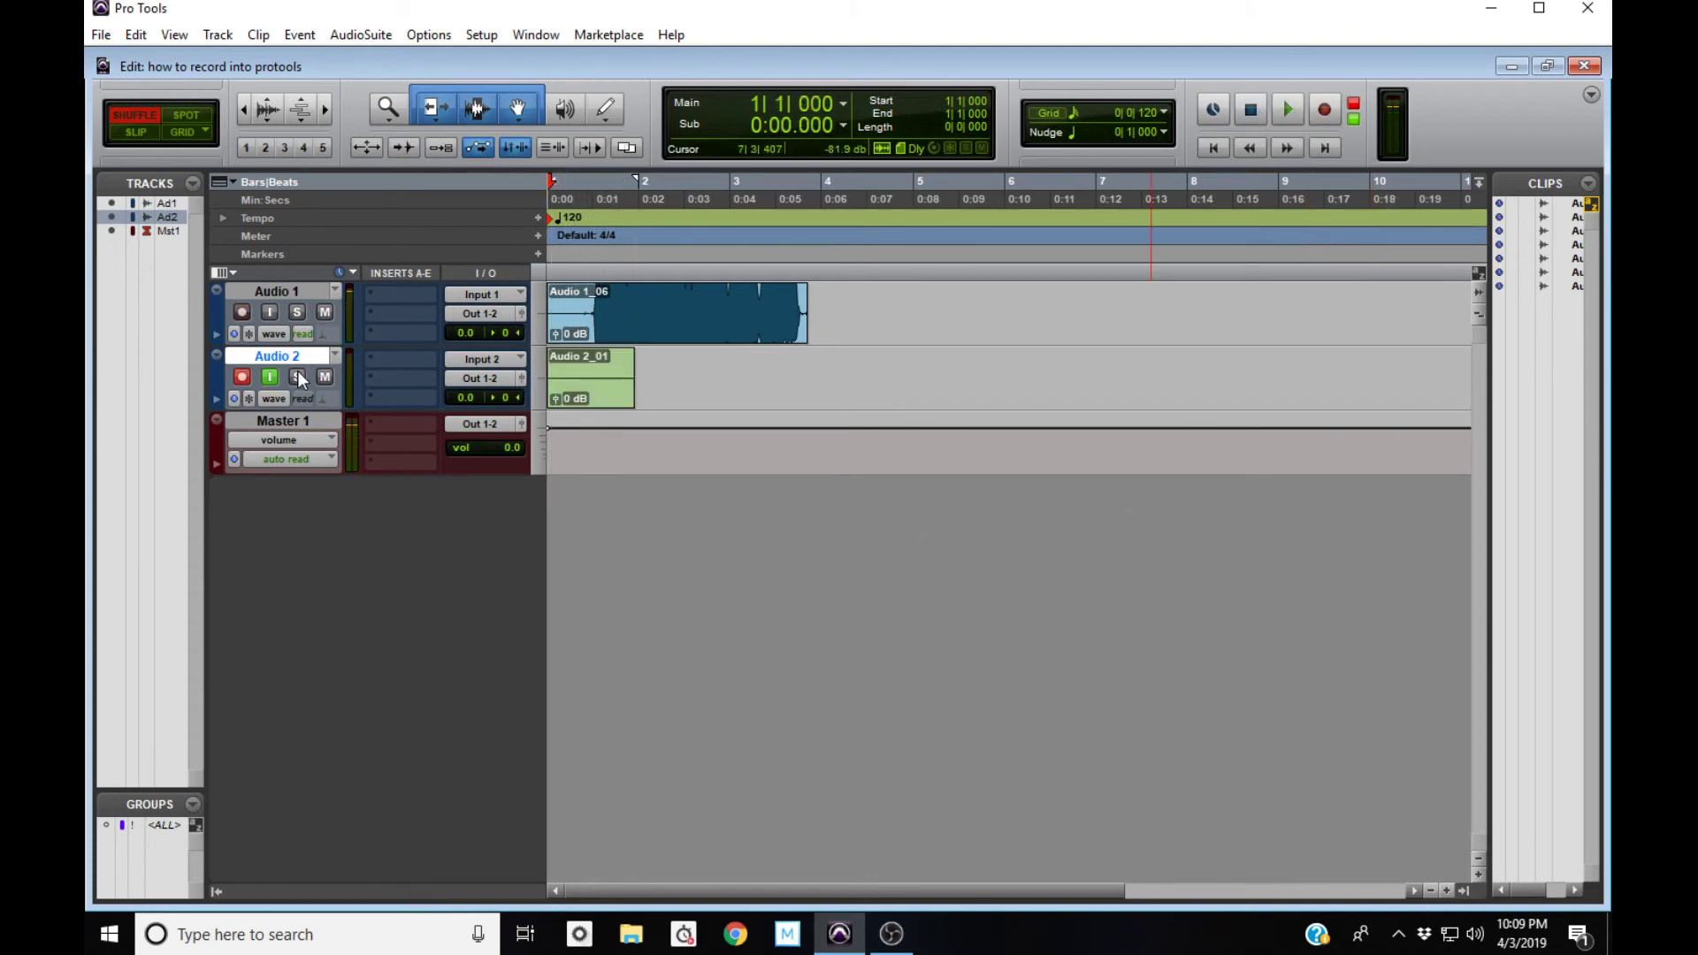